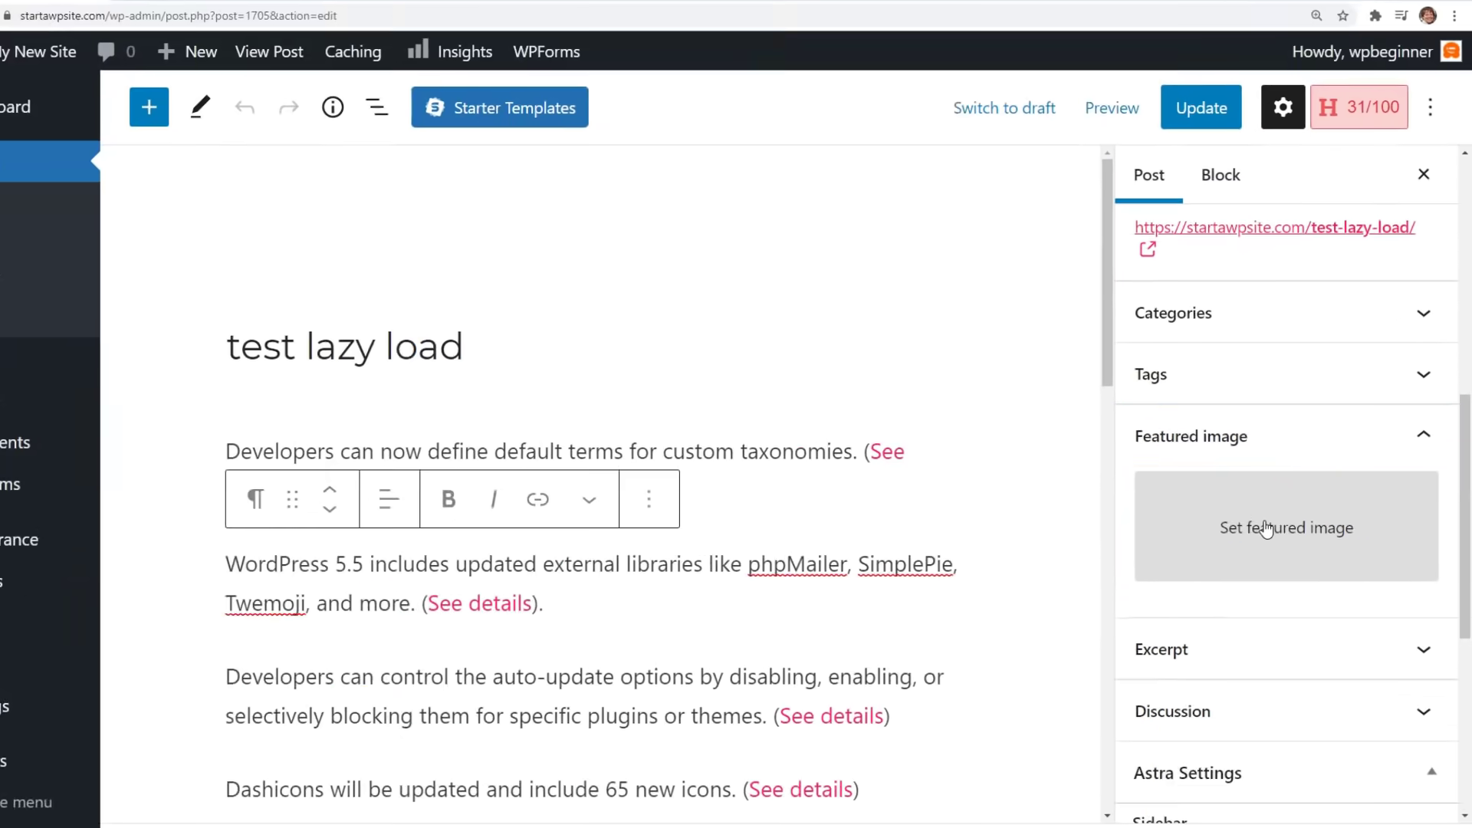
Open the Featured image media picker from the Post sidebar.
click(1215, 558)
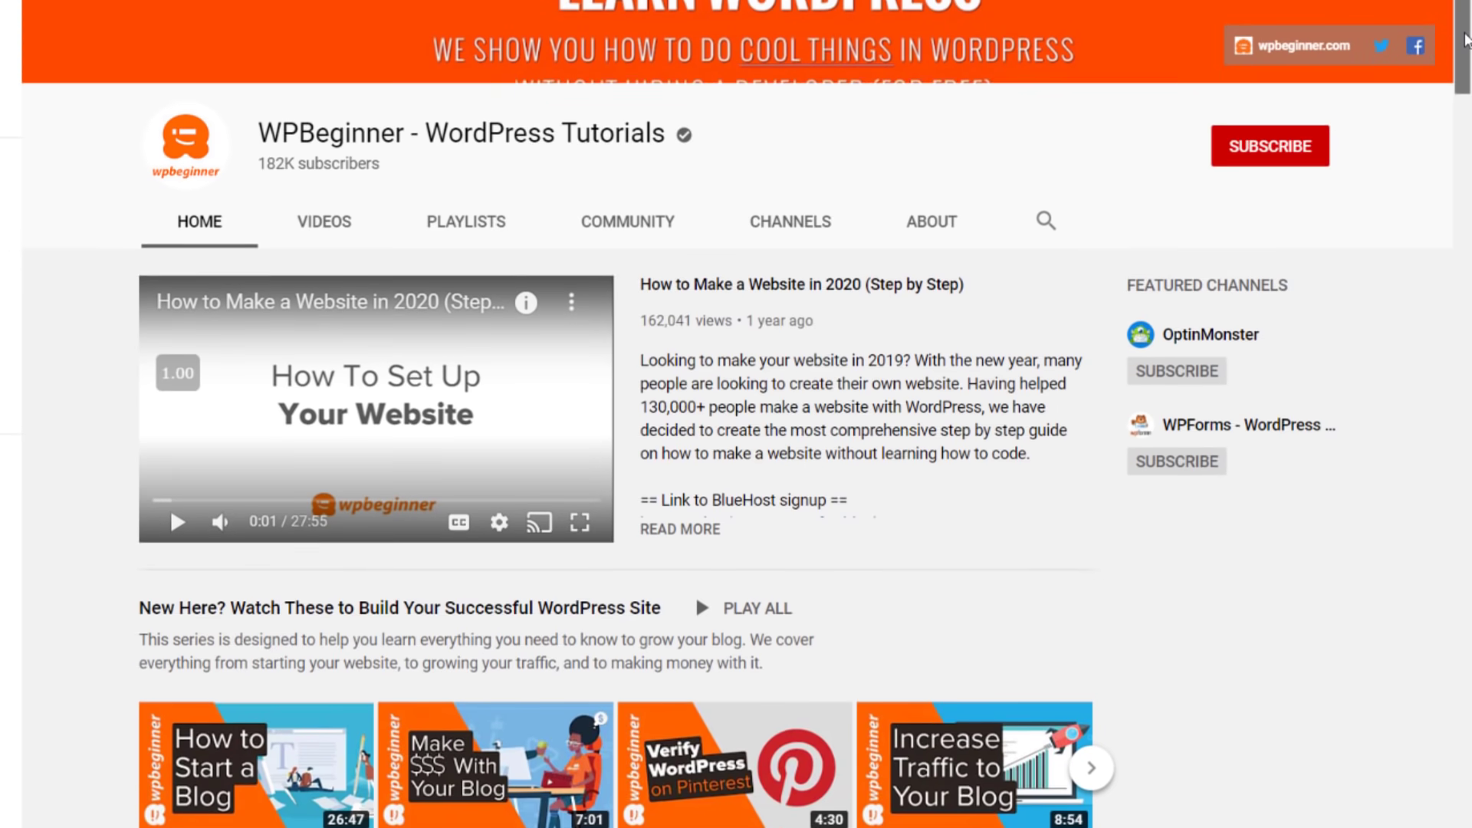
Scroll down the WPBeginner YouTube channel page past its playlists.
scroll(1464, 38, down, 6)
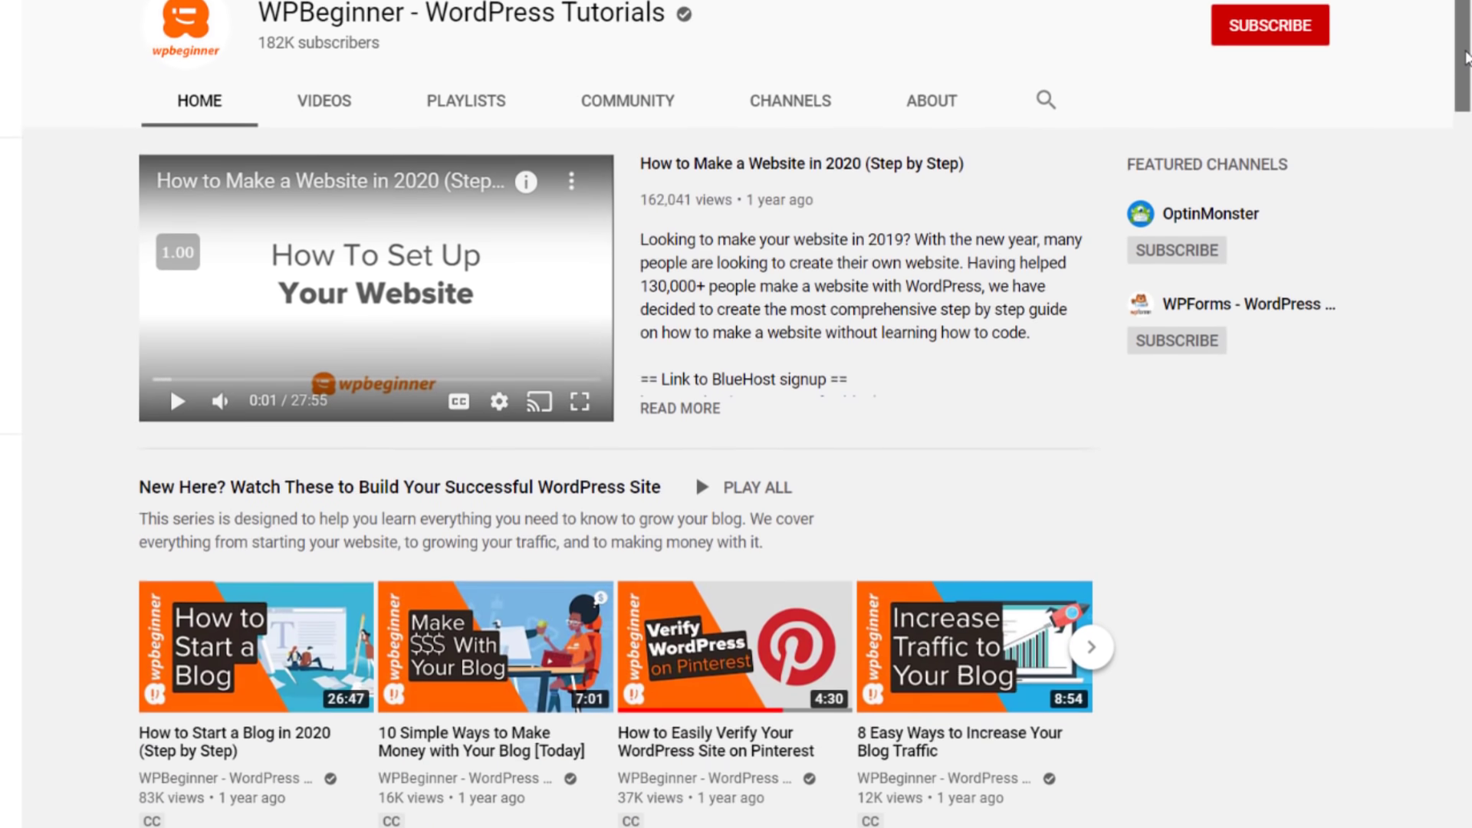
scroll(736, 414, down, 4)
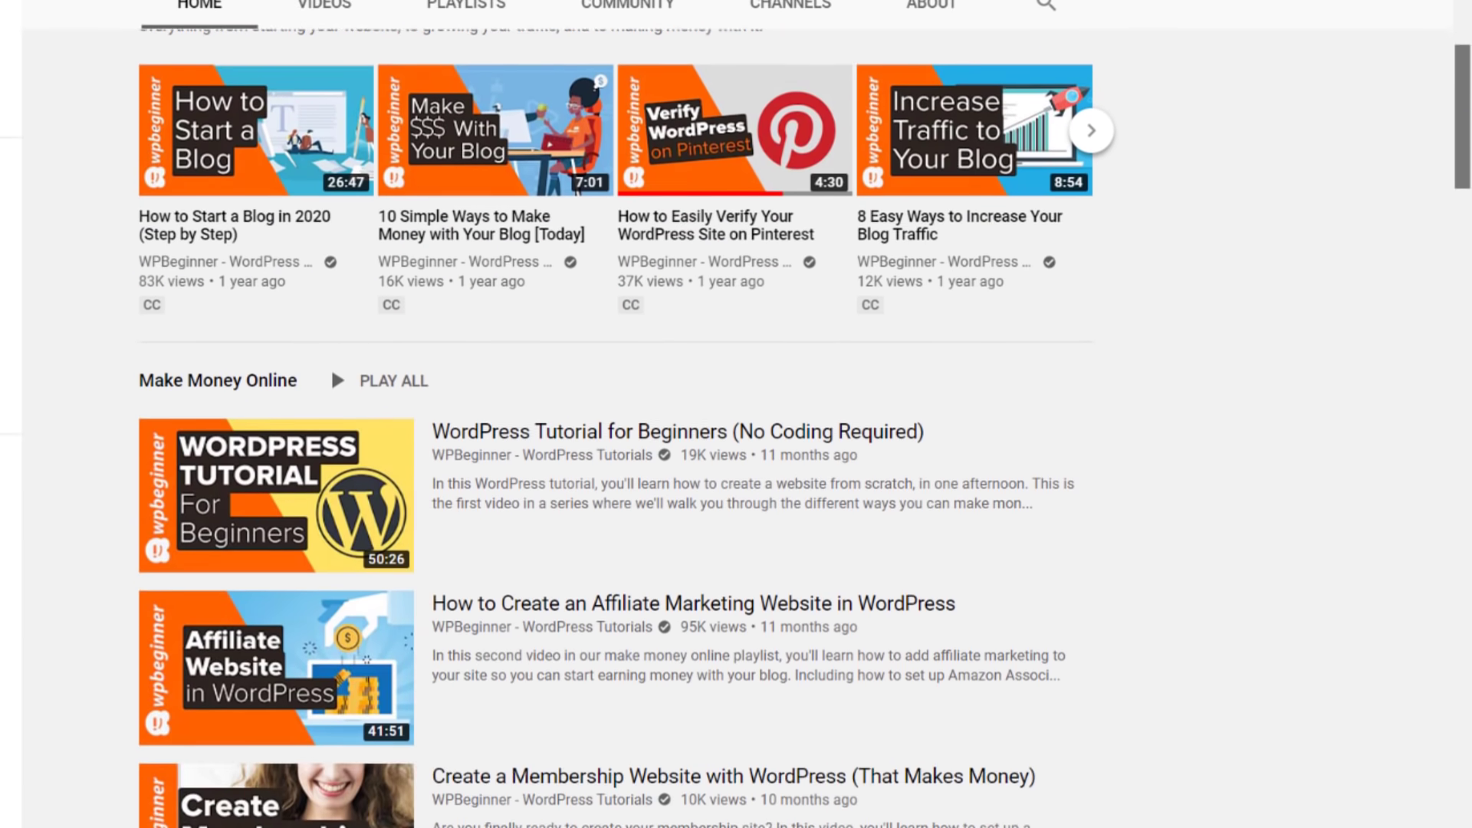
scroll(64, 328, down, 10)
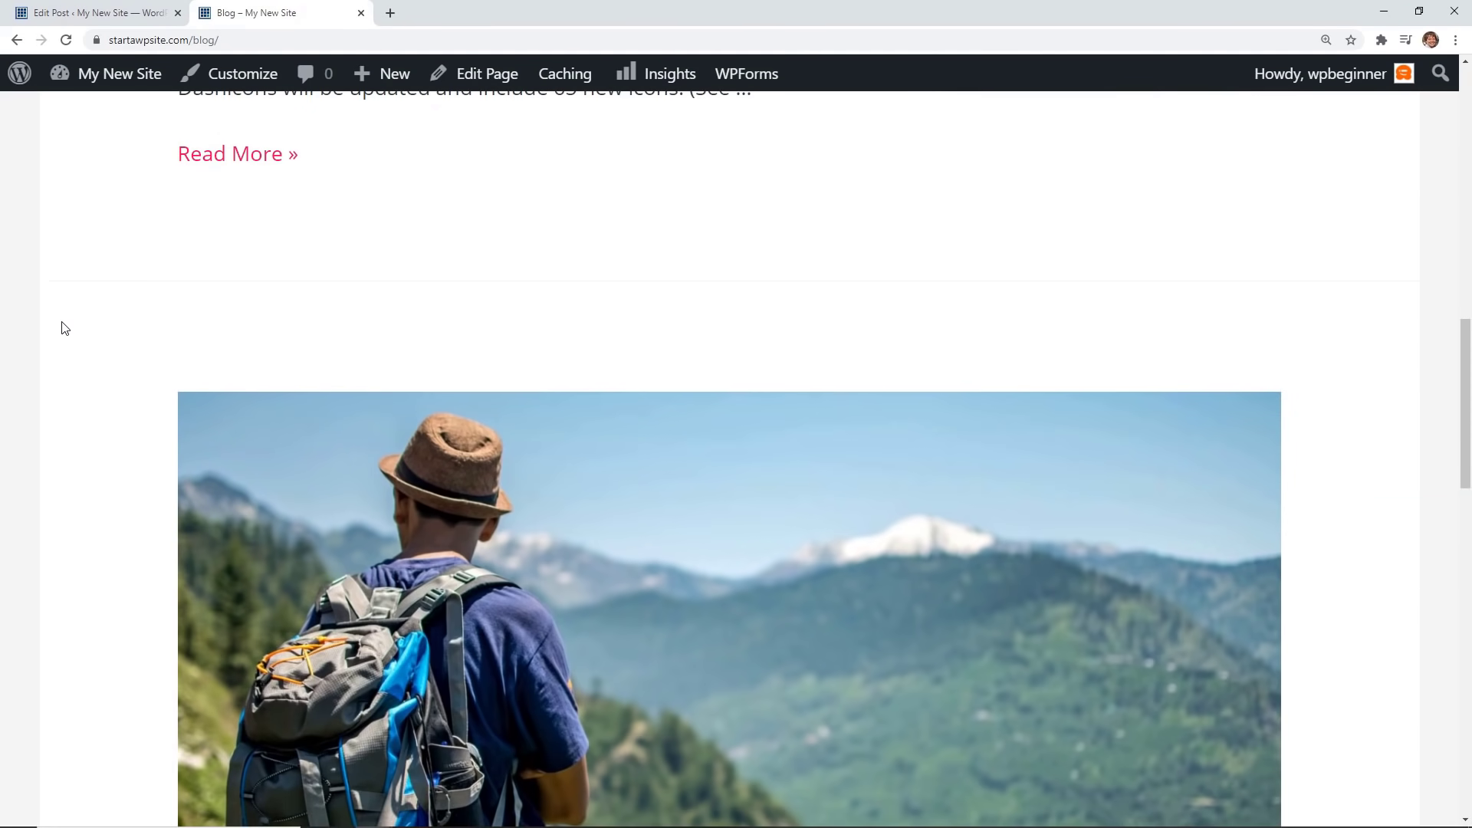
scroll(64, 329, down, 17)
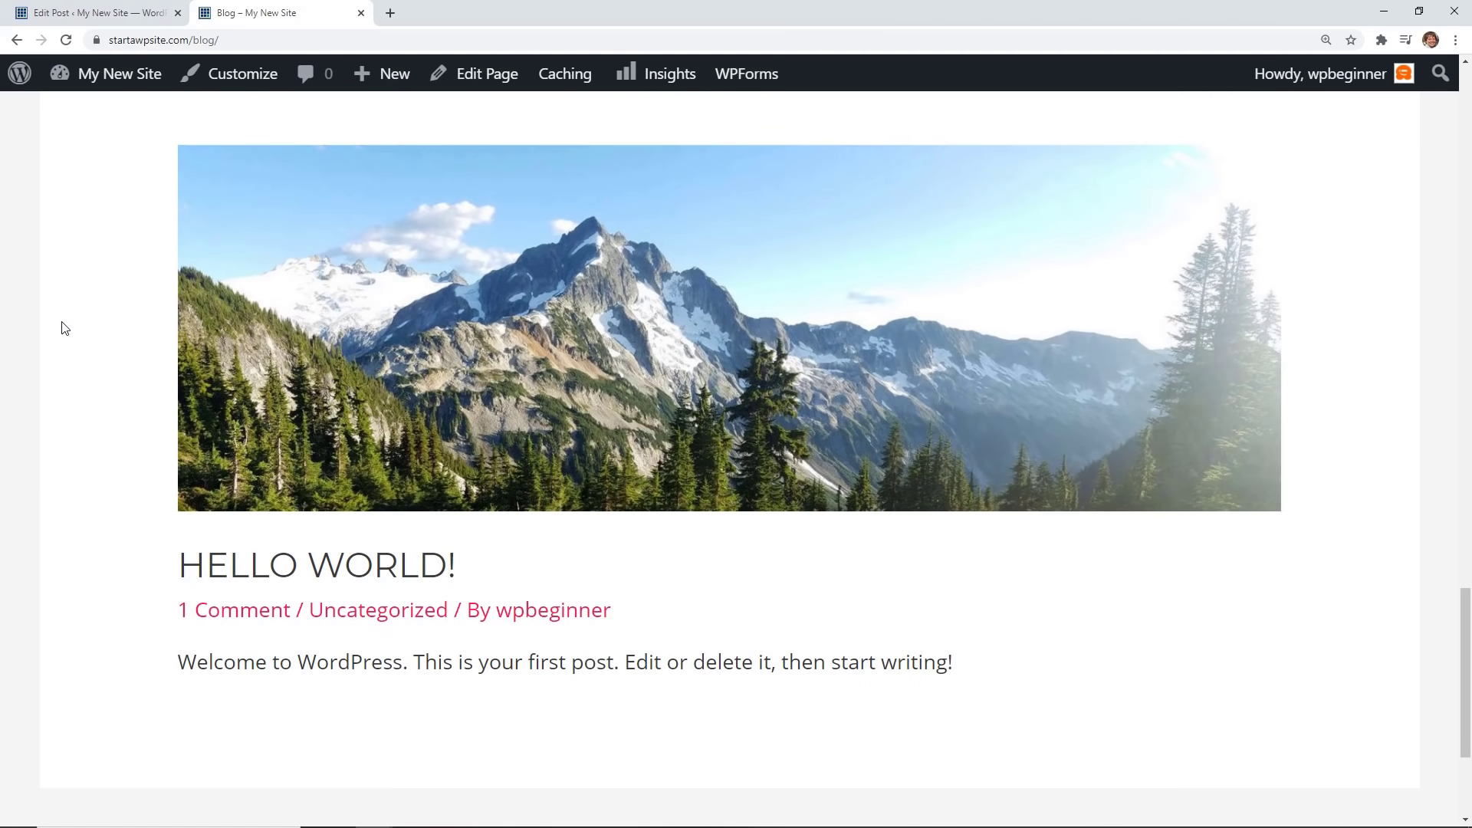
Scroll through the blog page to see which posts lack featured images.
scroll(138, 406, up, 4)
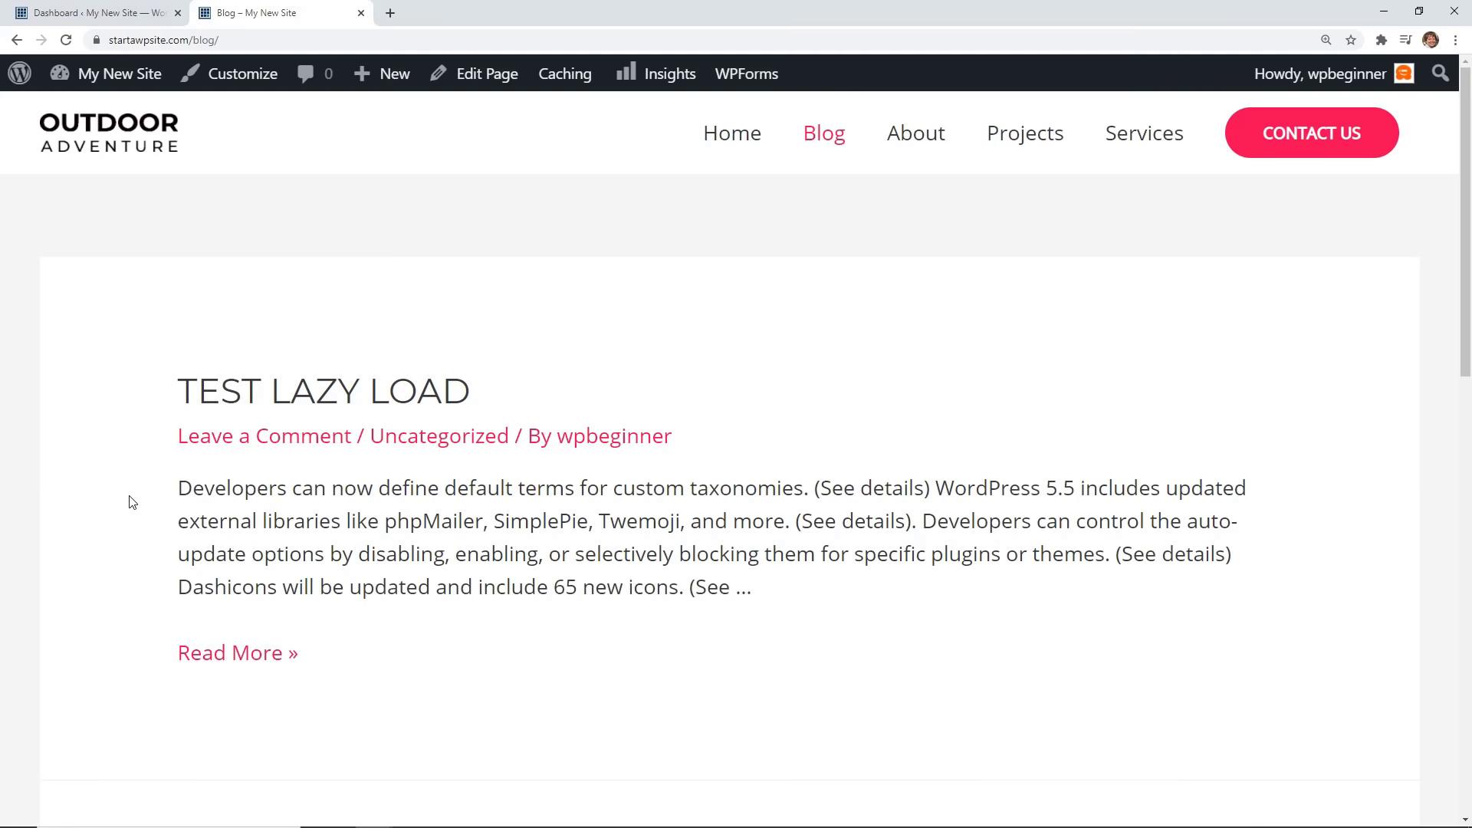
scroll(132, 502, down, 4)
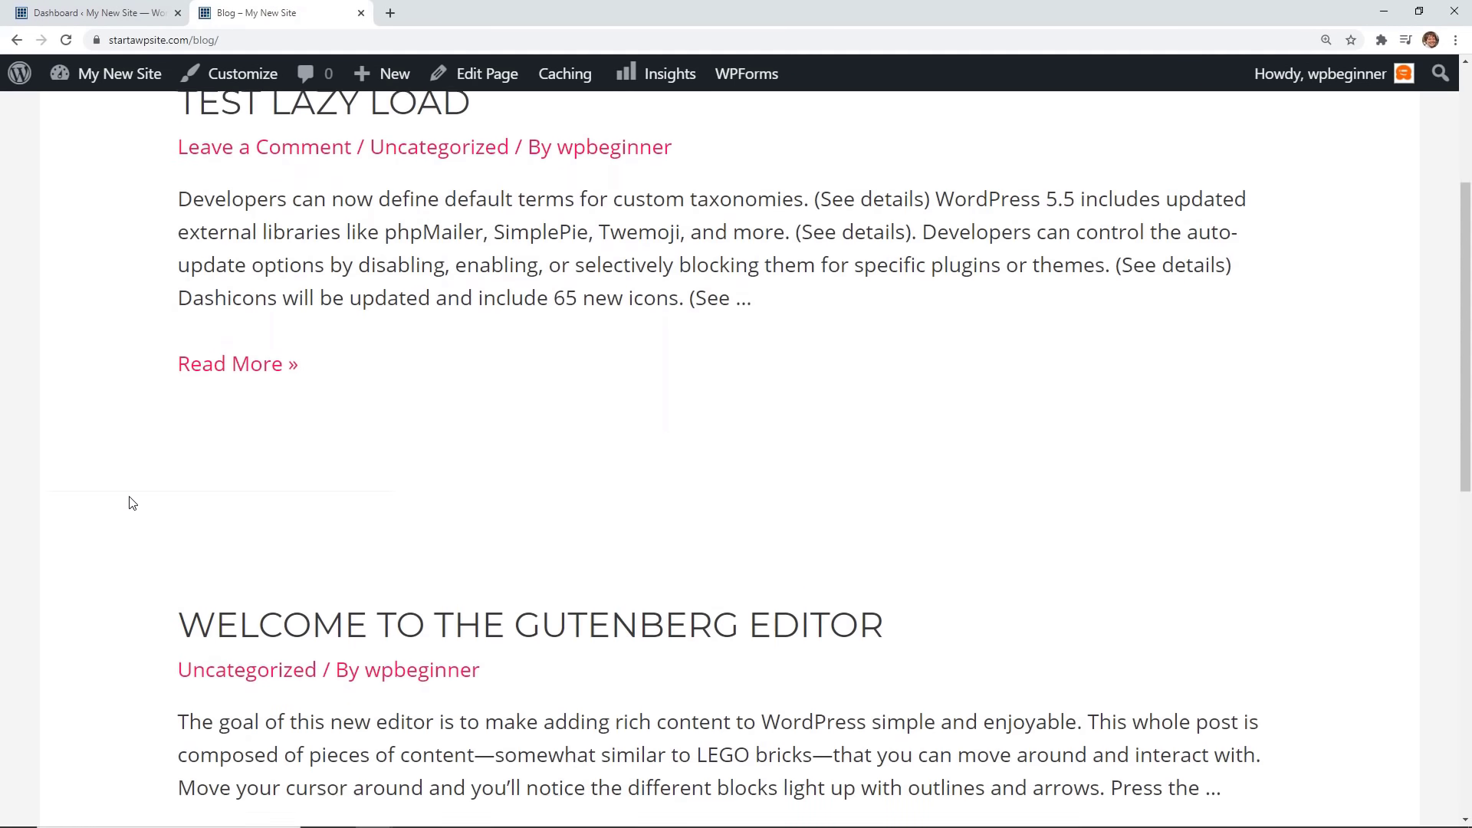
scroll(132, 503, down, 4)
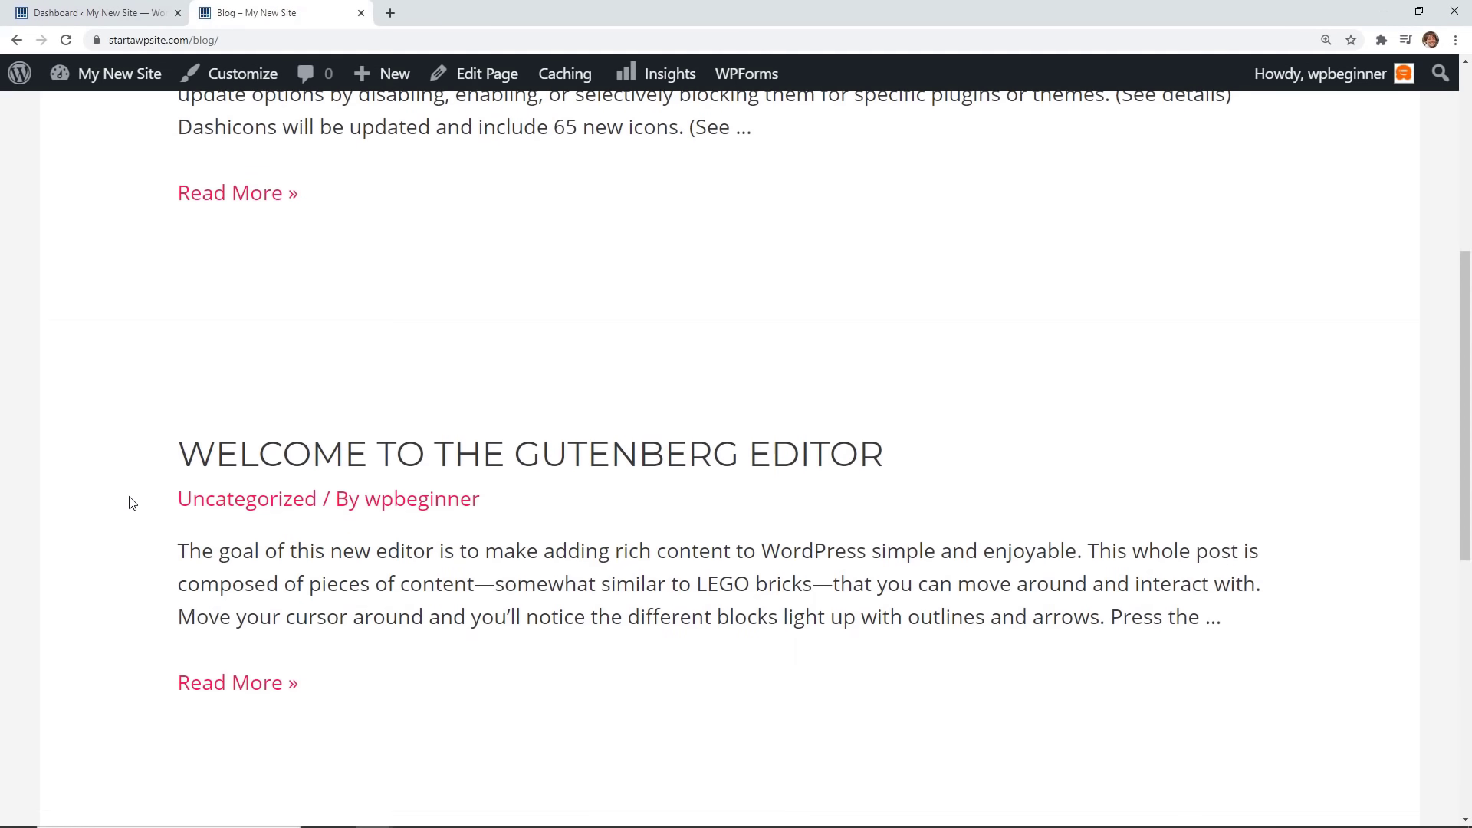
scroll(132, 503, down, 5)
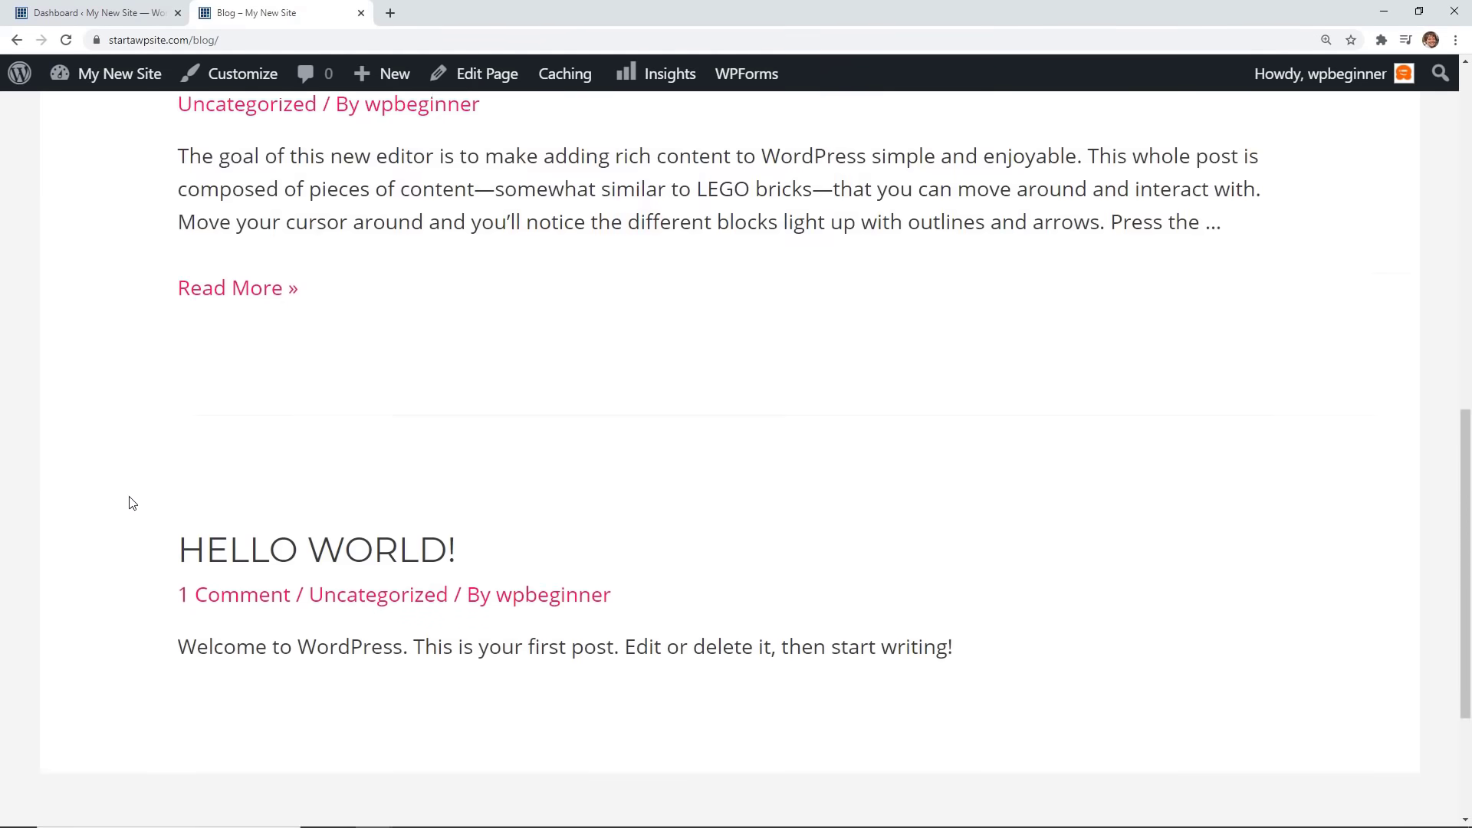
scroll(132, 503, up, 4)
scroll(132, 503, up, 9)
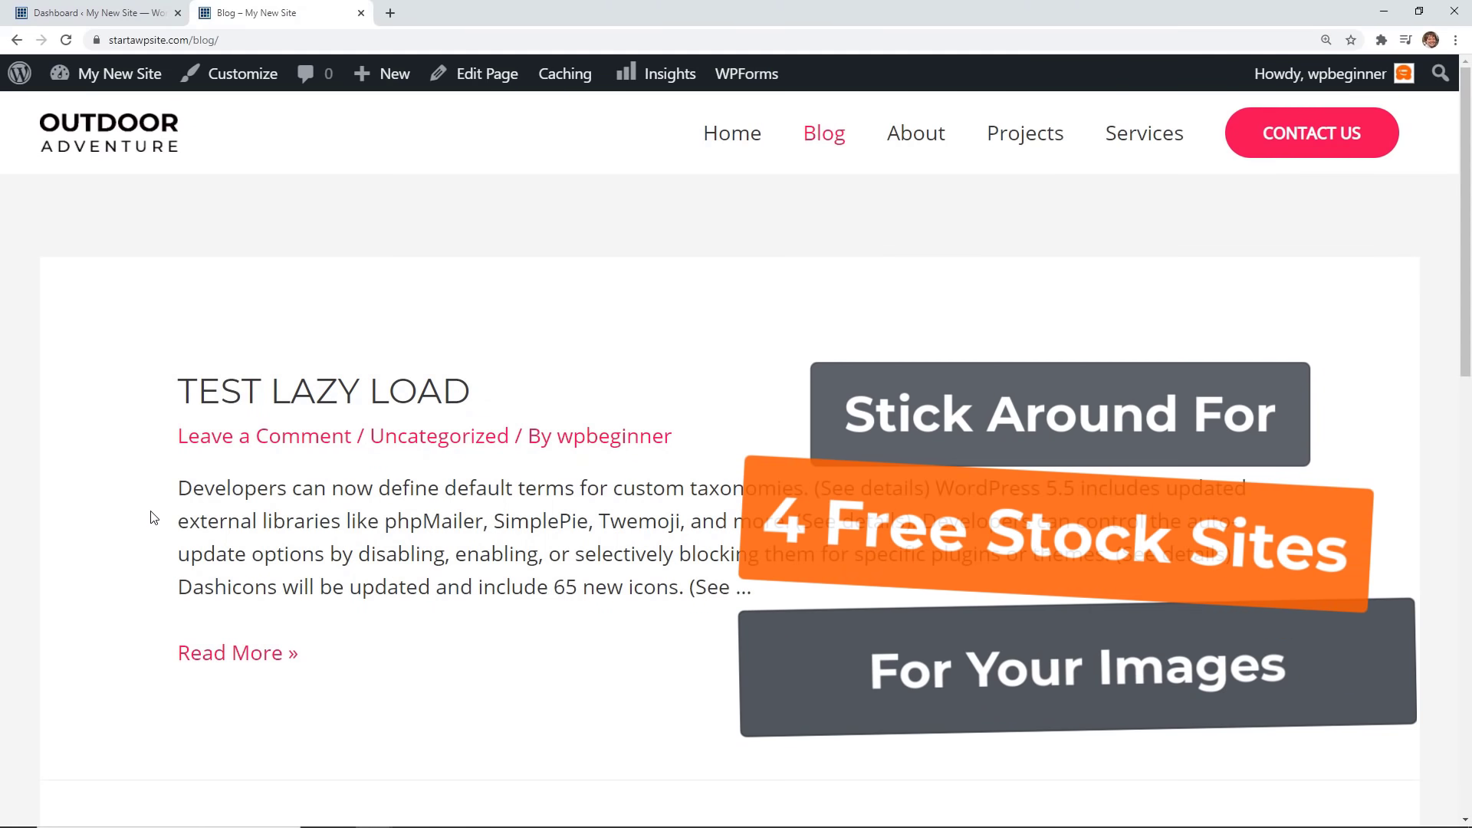
Go to All Posts from the Dashboard and open 'test lazy load' for editing.
click(89, 13)
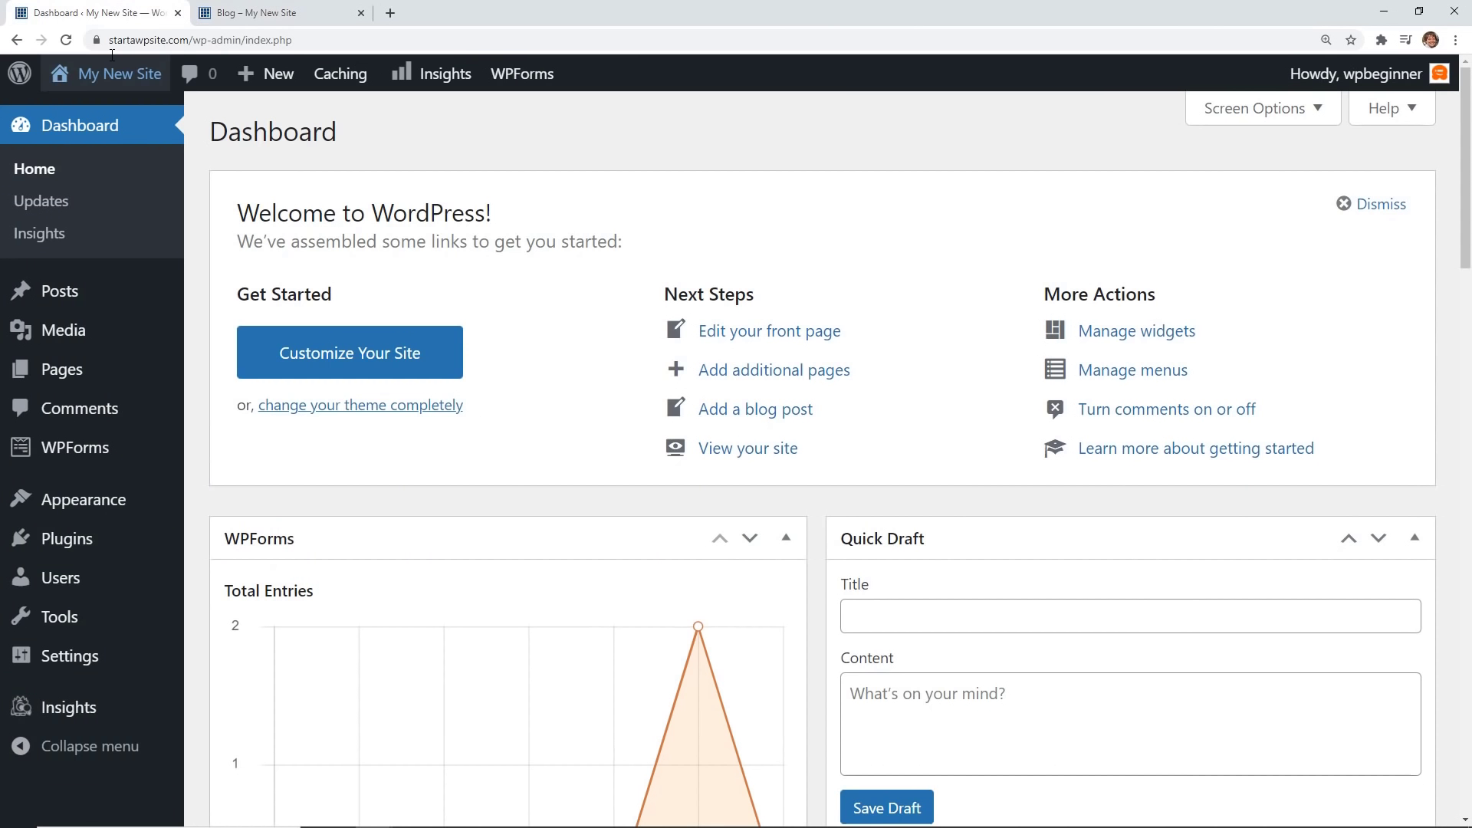
mouse_move(112, 63)
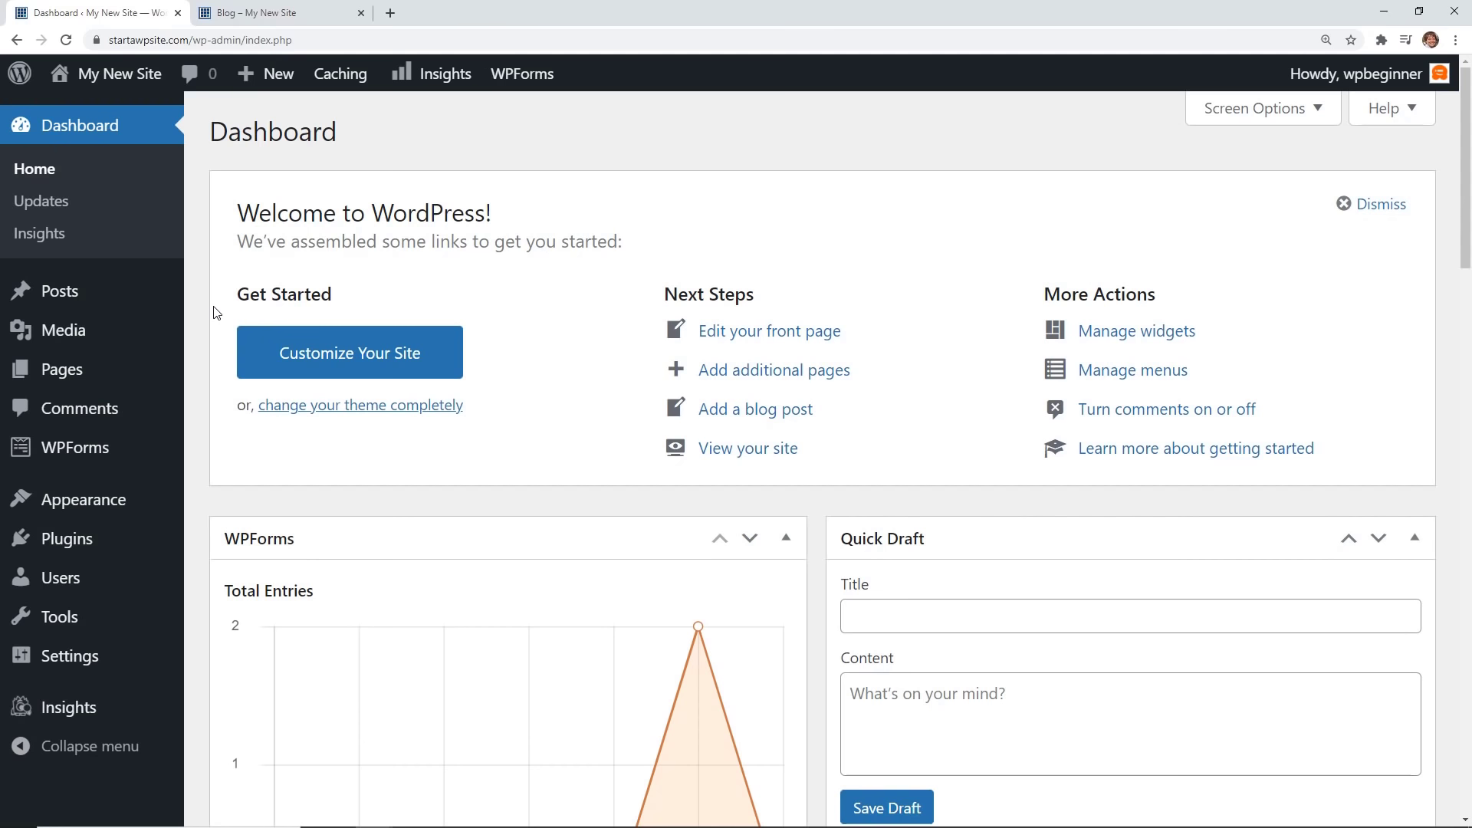
mouse_move(116, 301)
click(233, 305)
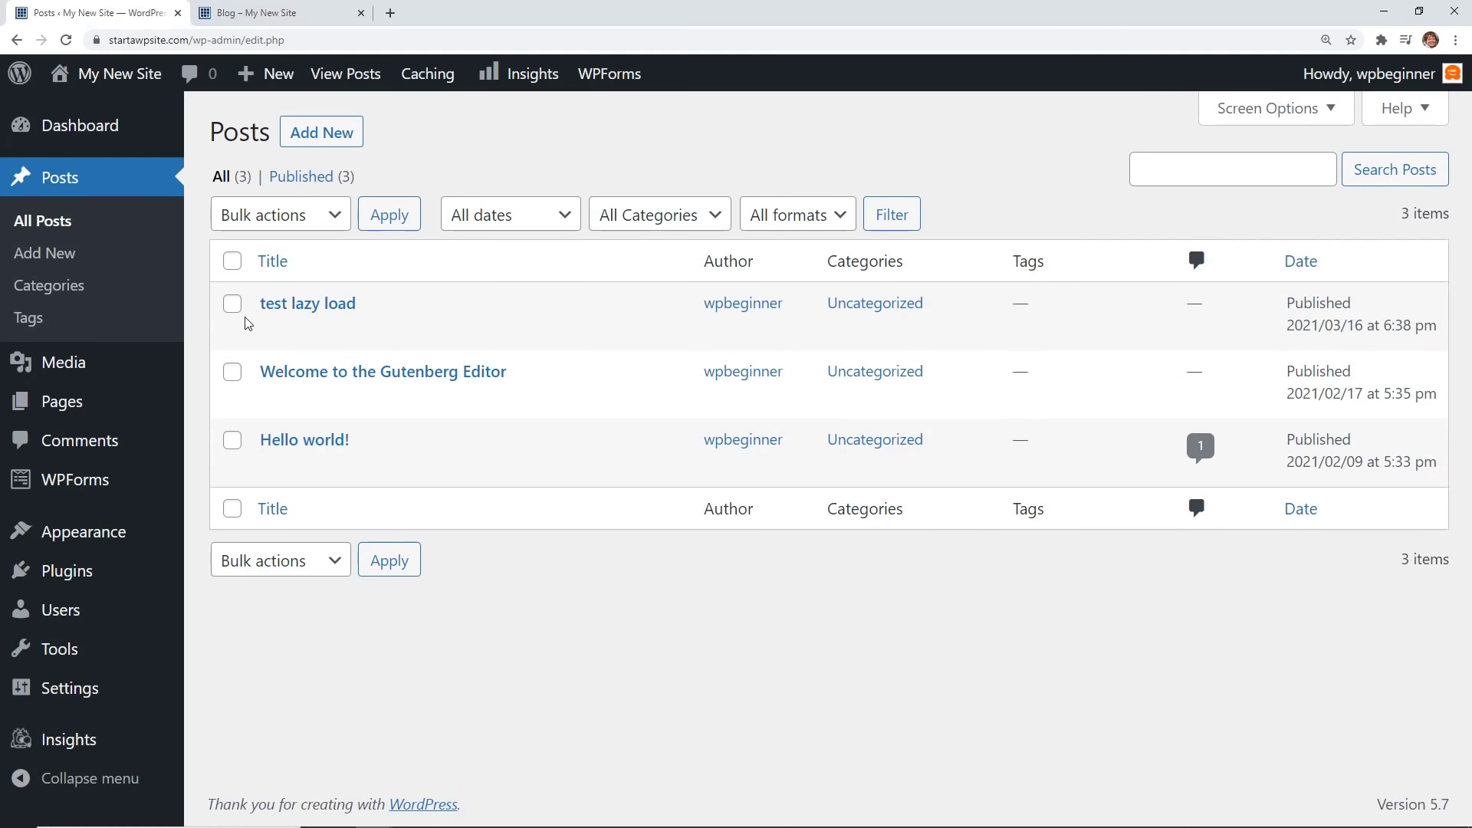
click(270, 333)
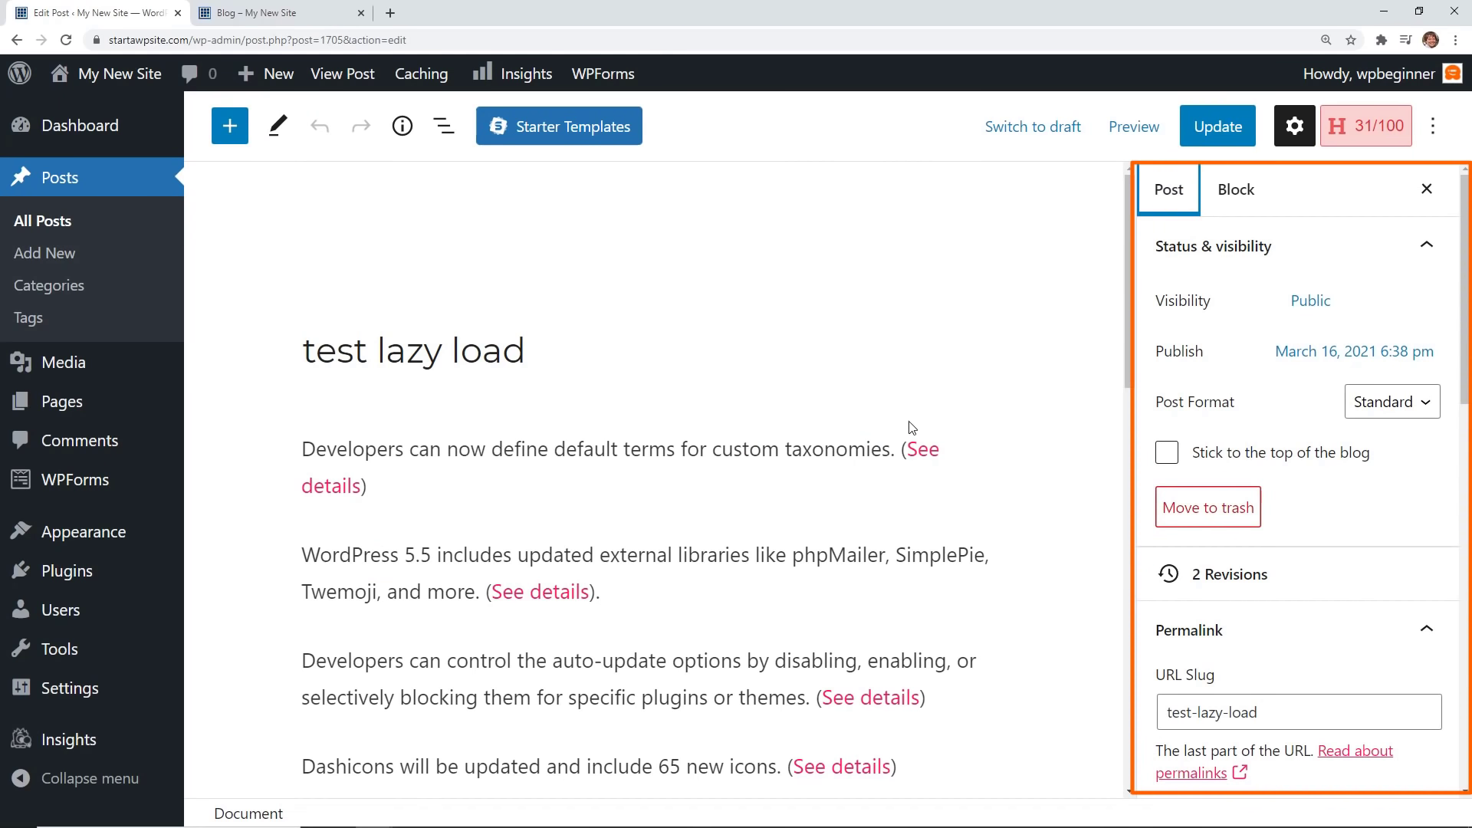
Show the post-level settings and expand the empty Featured image panel.
click(892, 447)
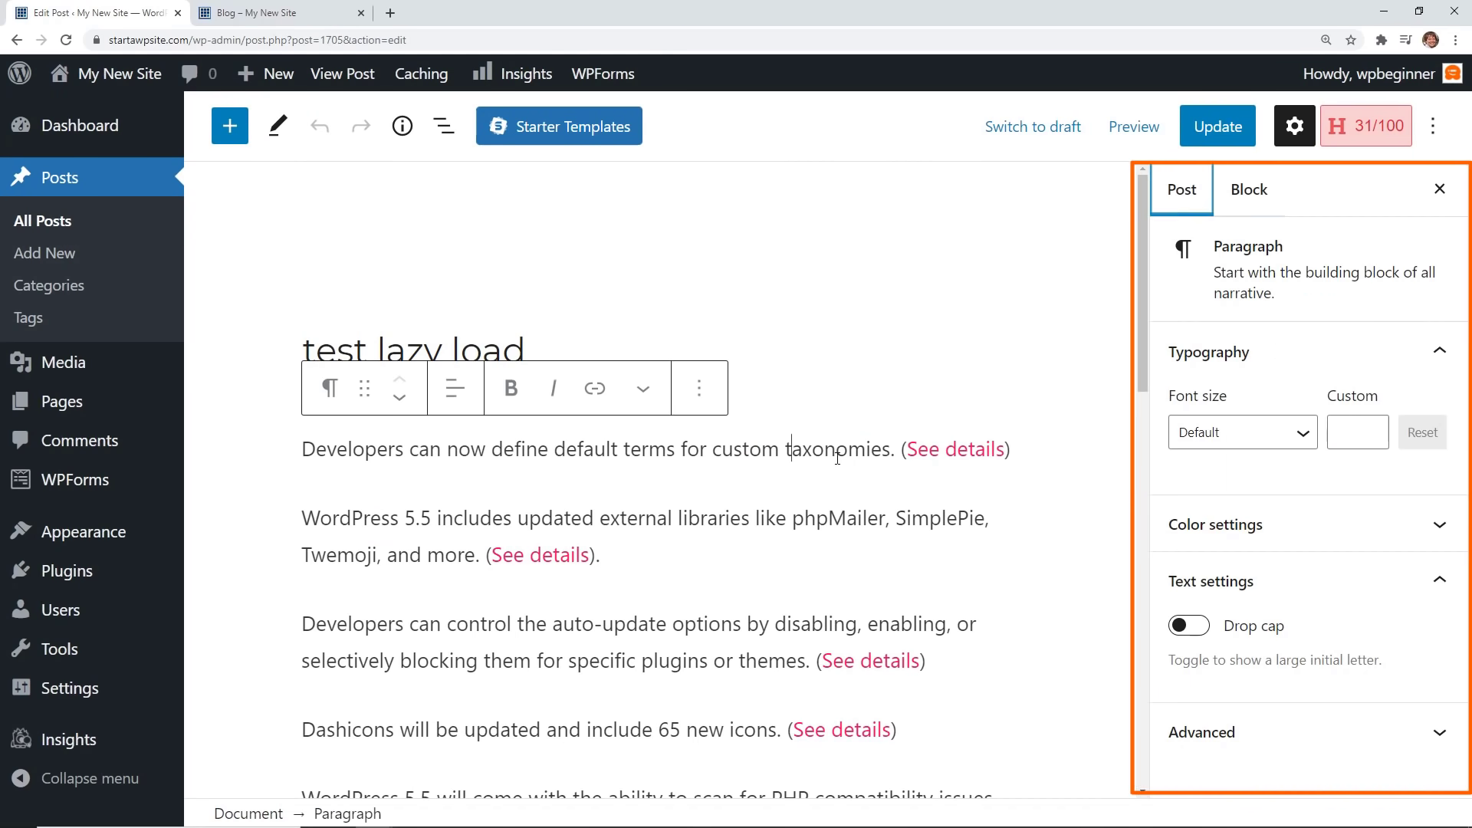
click(1185, 196)
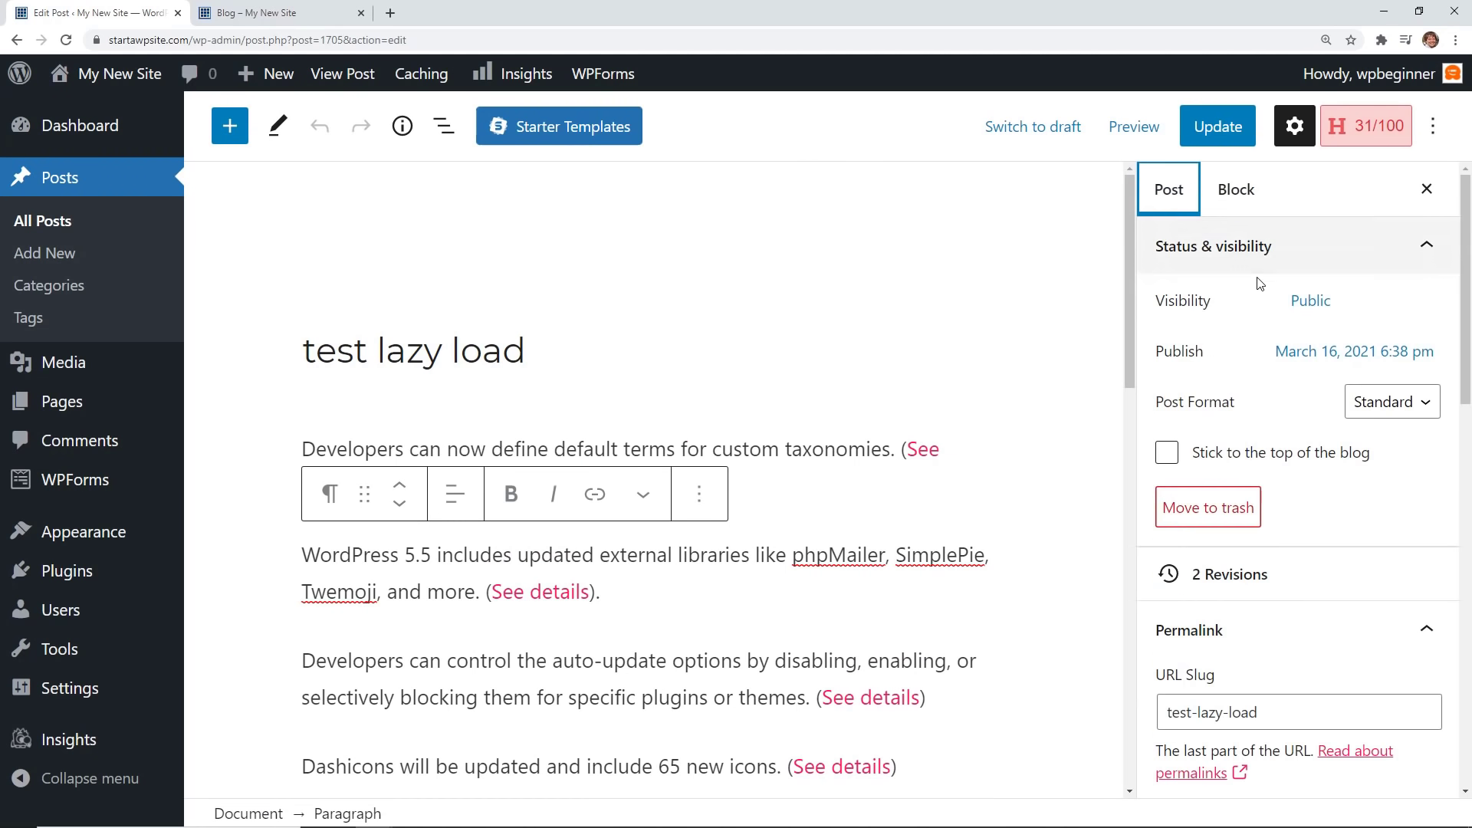
scroll(1227, 291, down, 4)
scroll(1303, 332, down, 4)
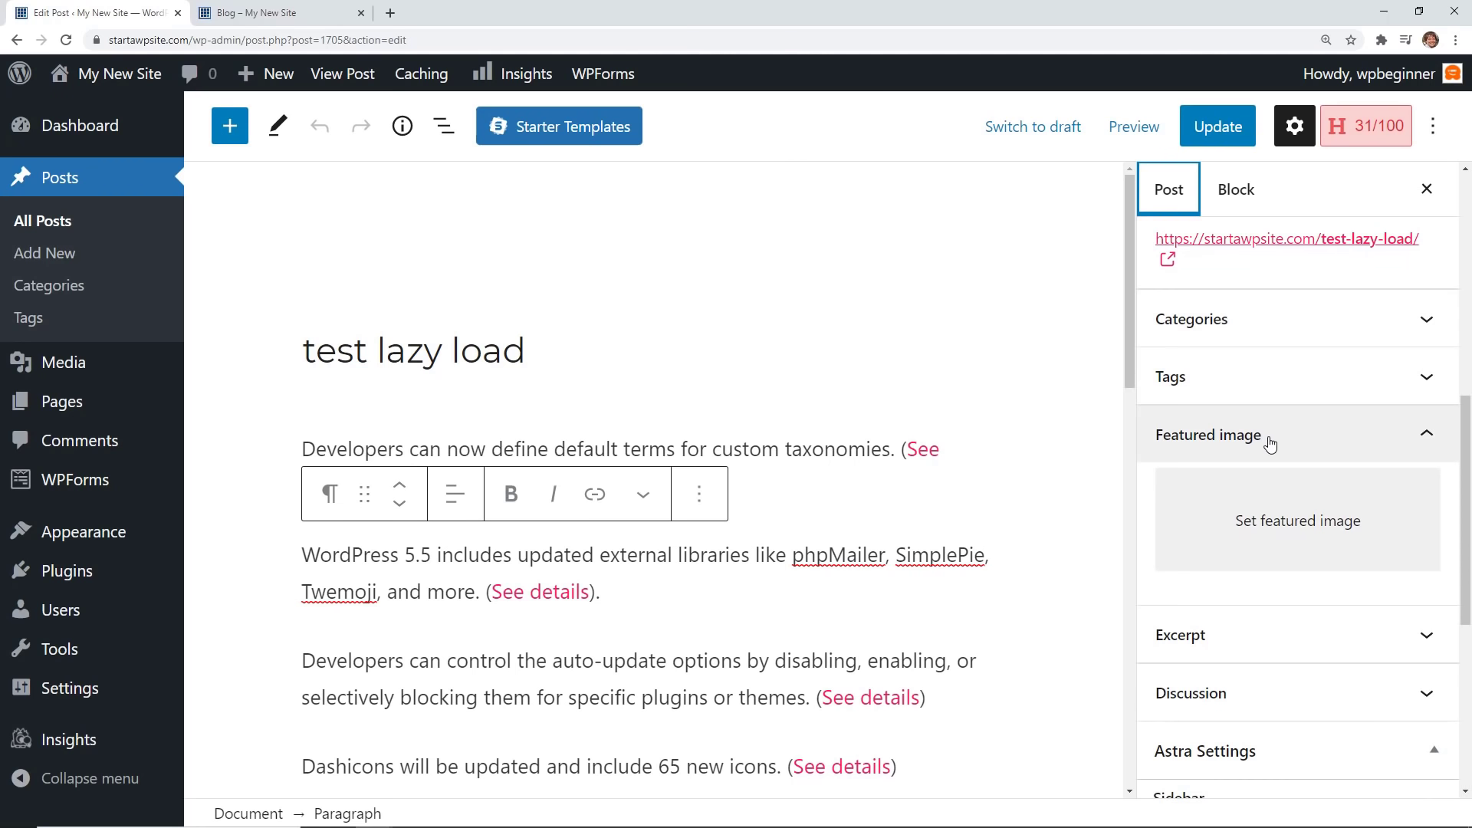
click(1334, 453)
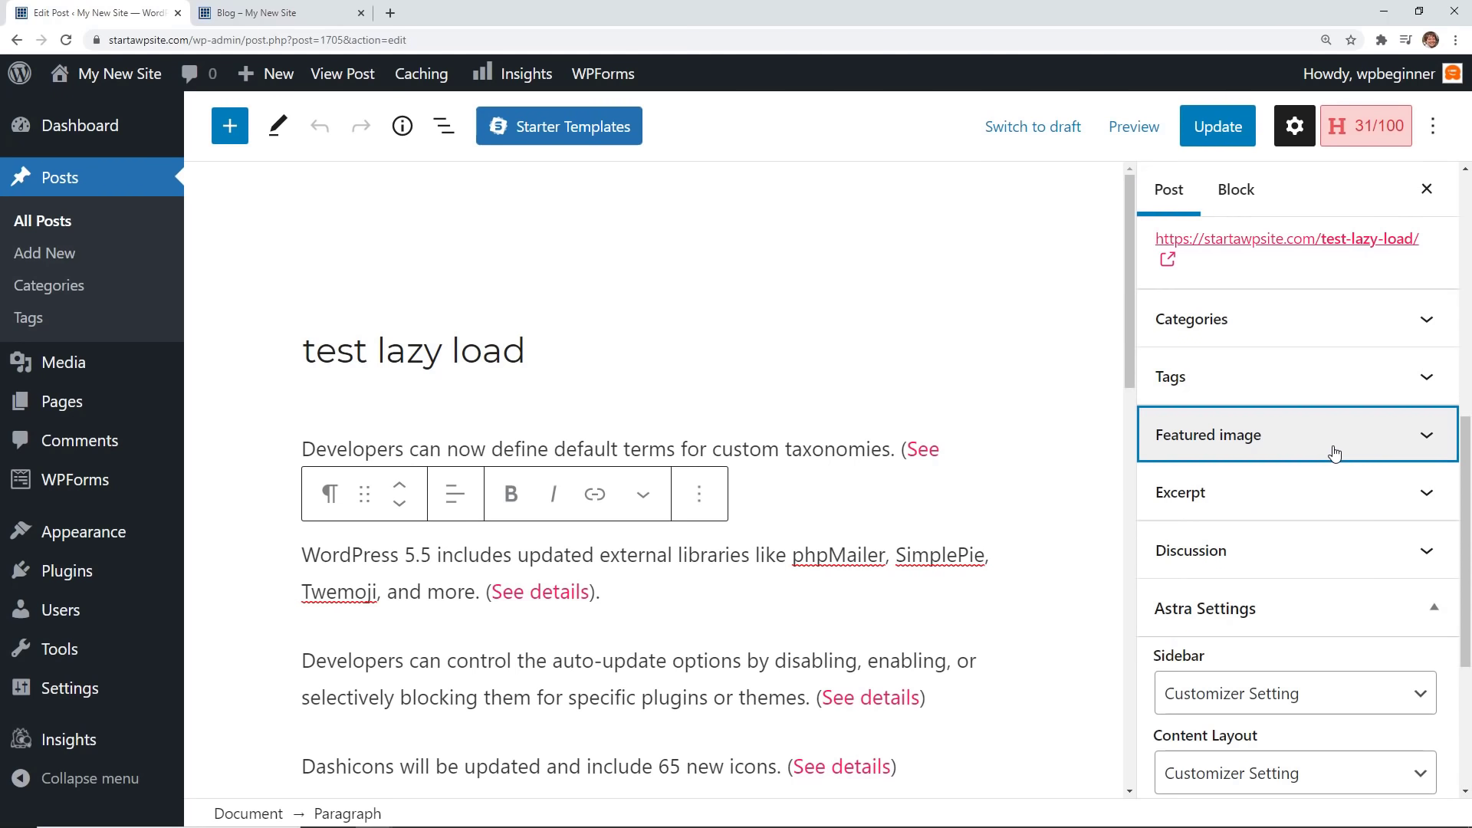
click(1334, 454)
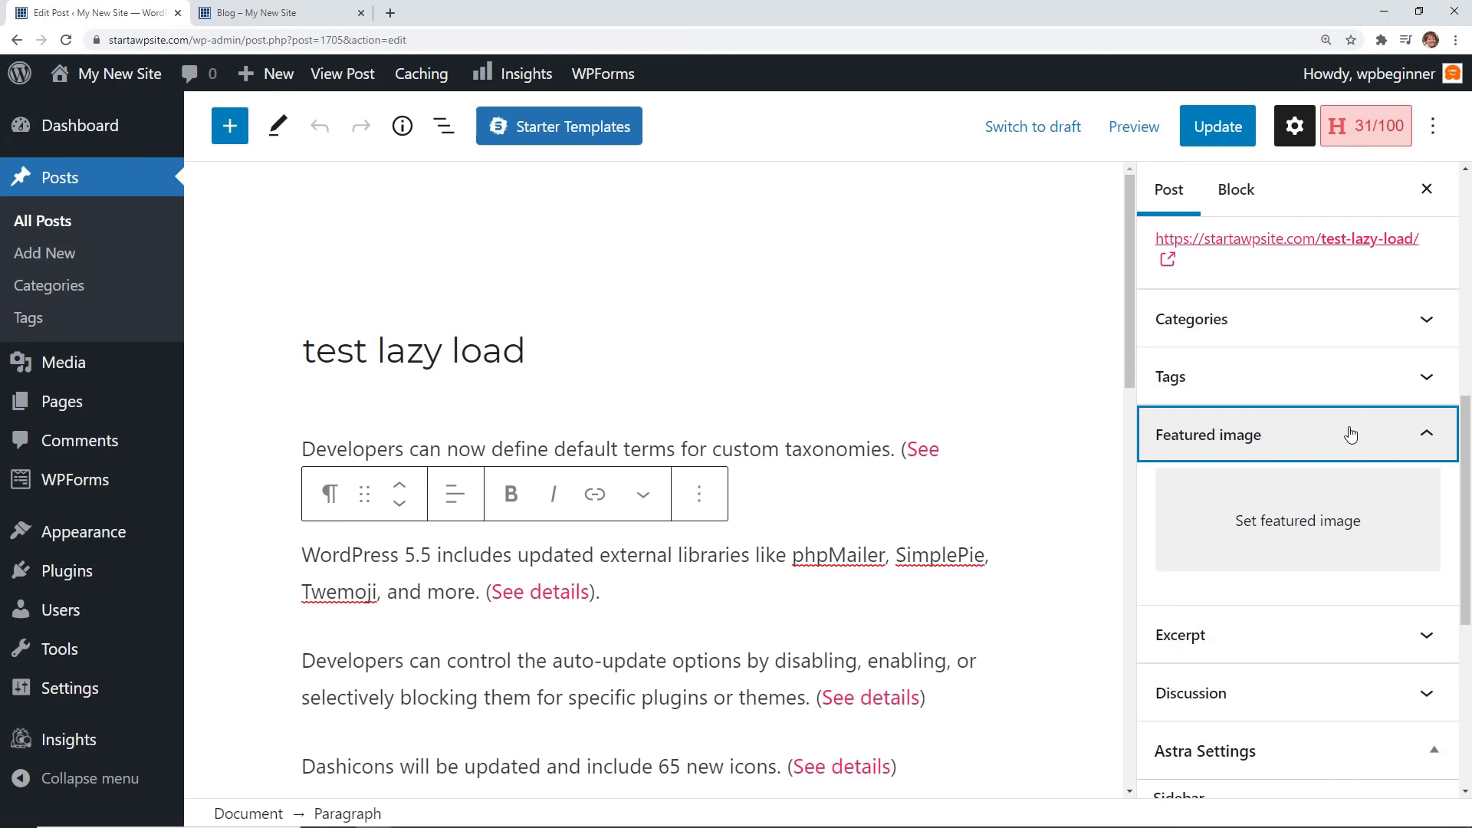
Open the featured image picker and browse its Upload files, Media Library and Pixabay tabs.
click(1278, 522)
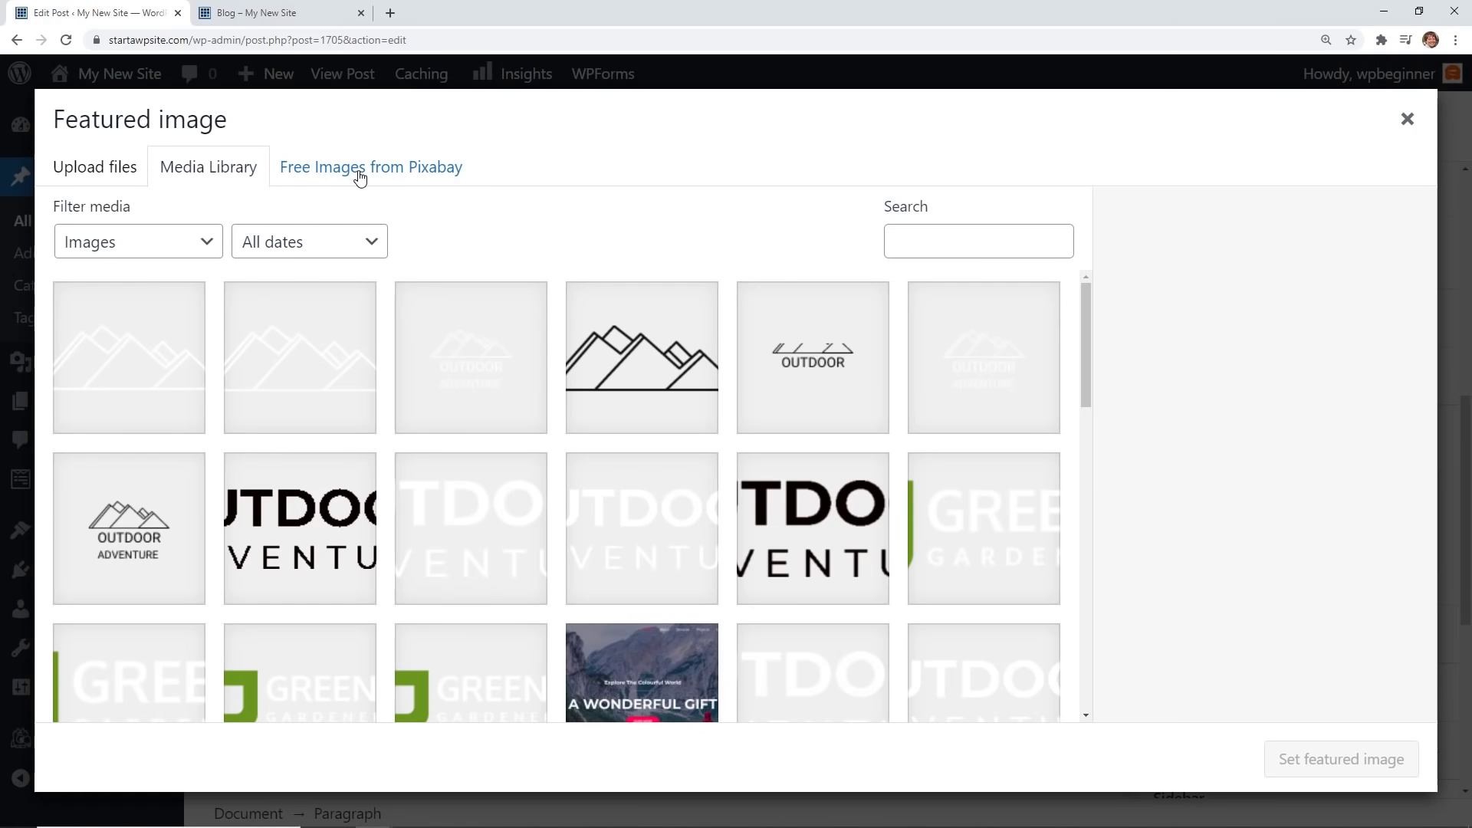
click(113, 168)
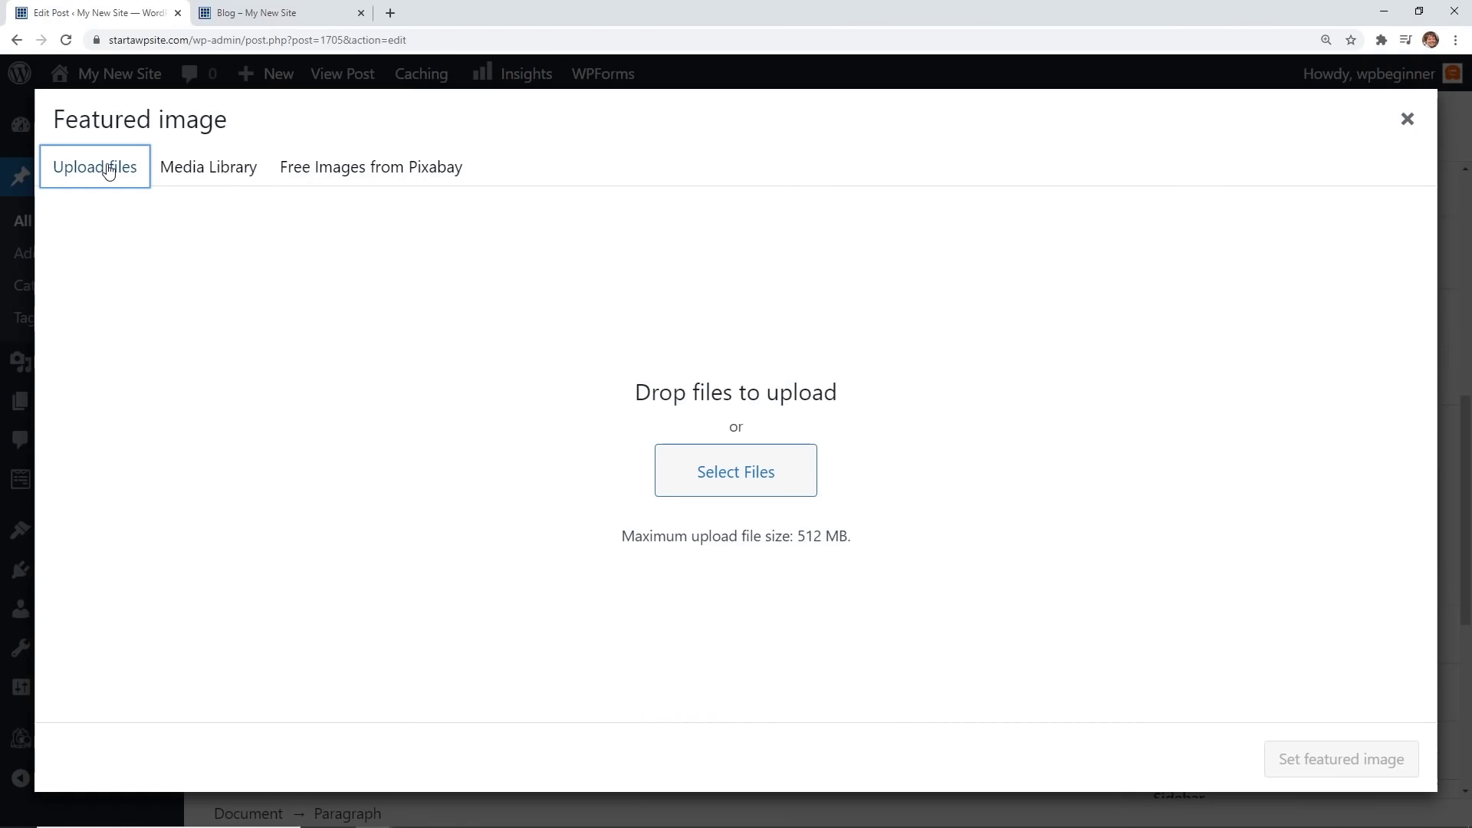
click(194, 181)
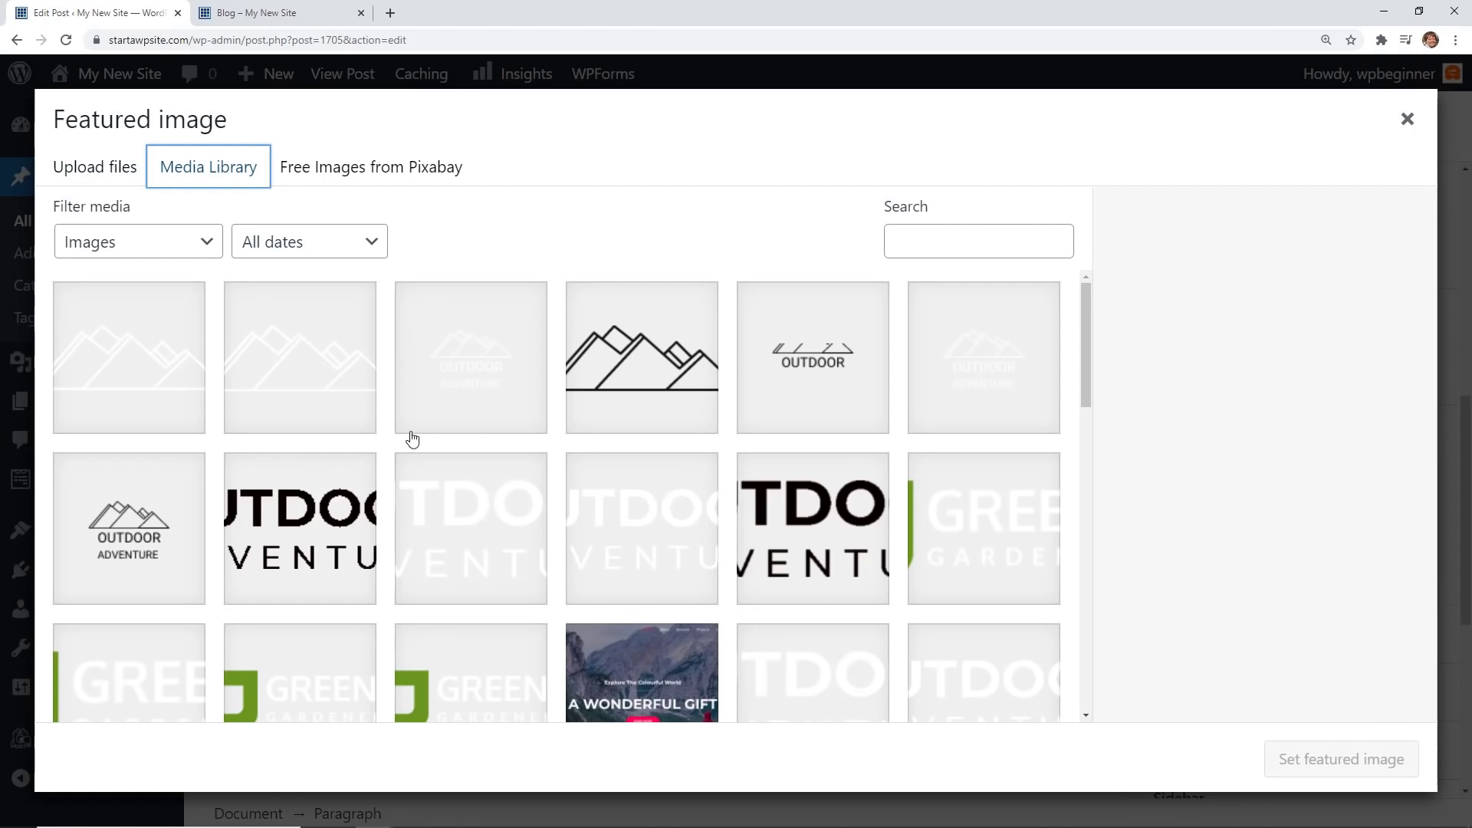
scroll(495, 489, down, 3)
scroll(495, 488, down, 5)
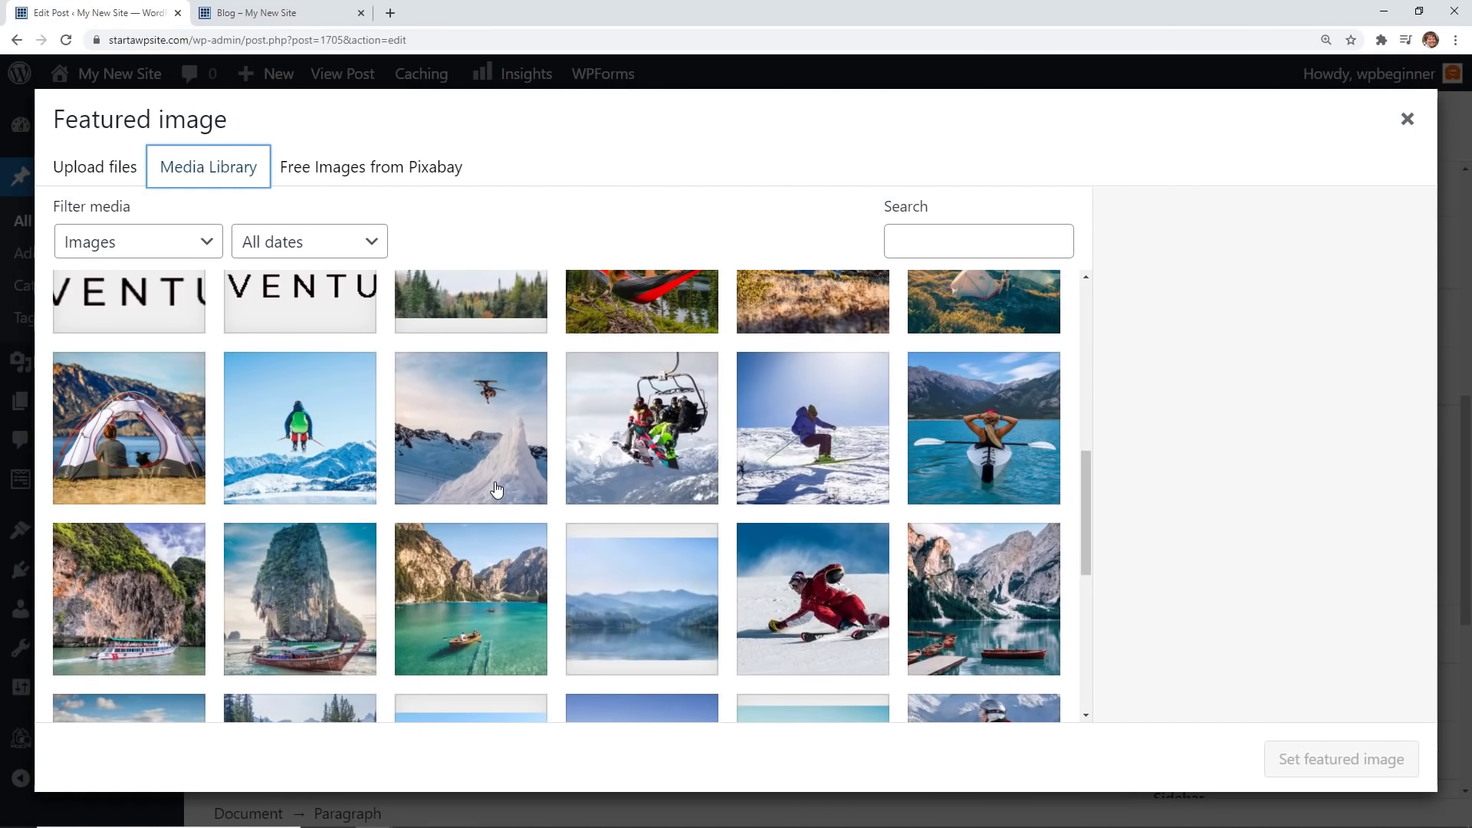
scroll(495, 488, down, 2)
scroll(495, 488, down, 2)
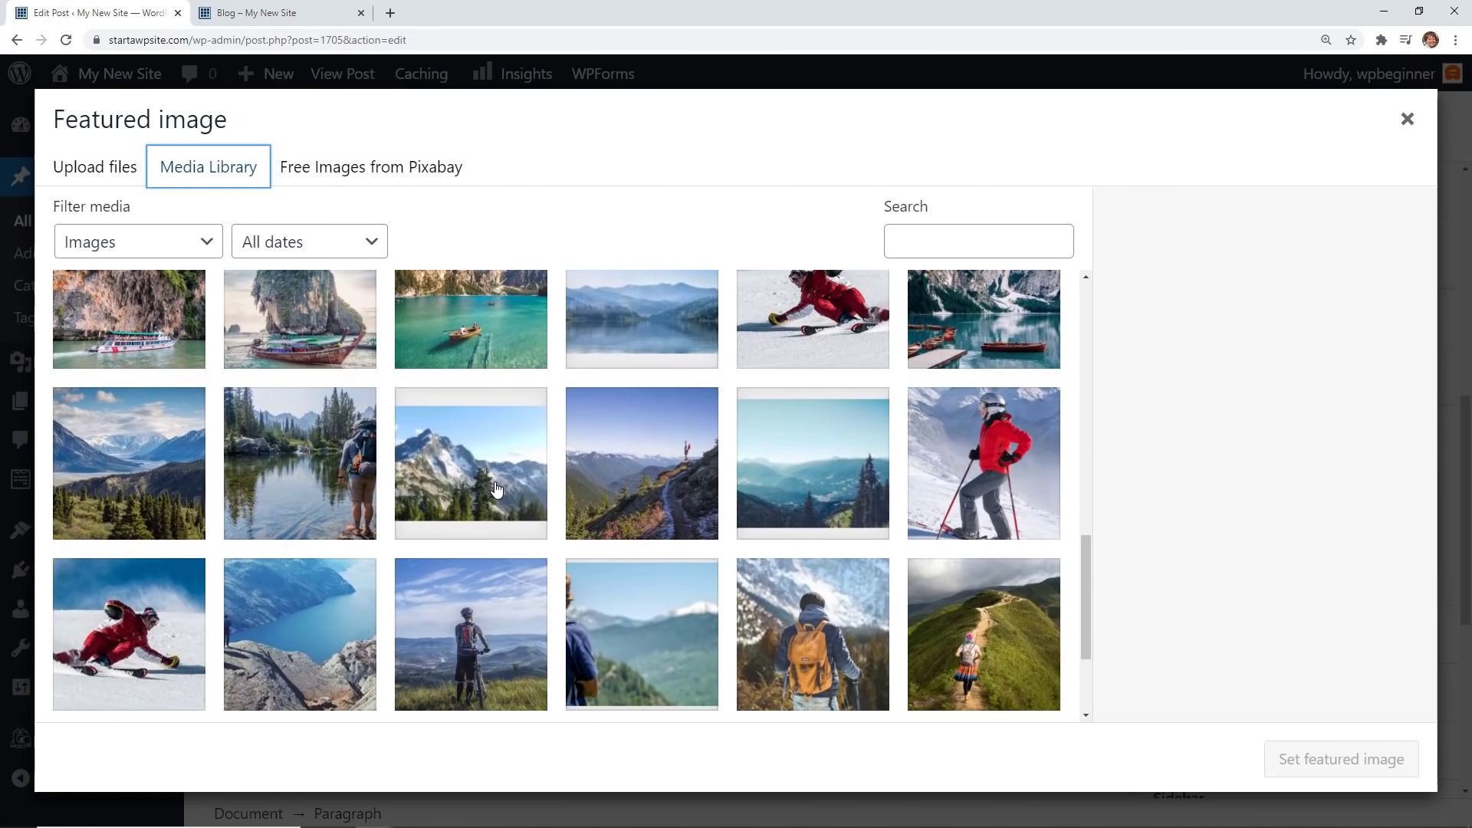
scroll(495, 489, up, 5)
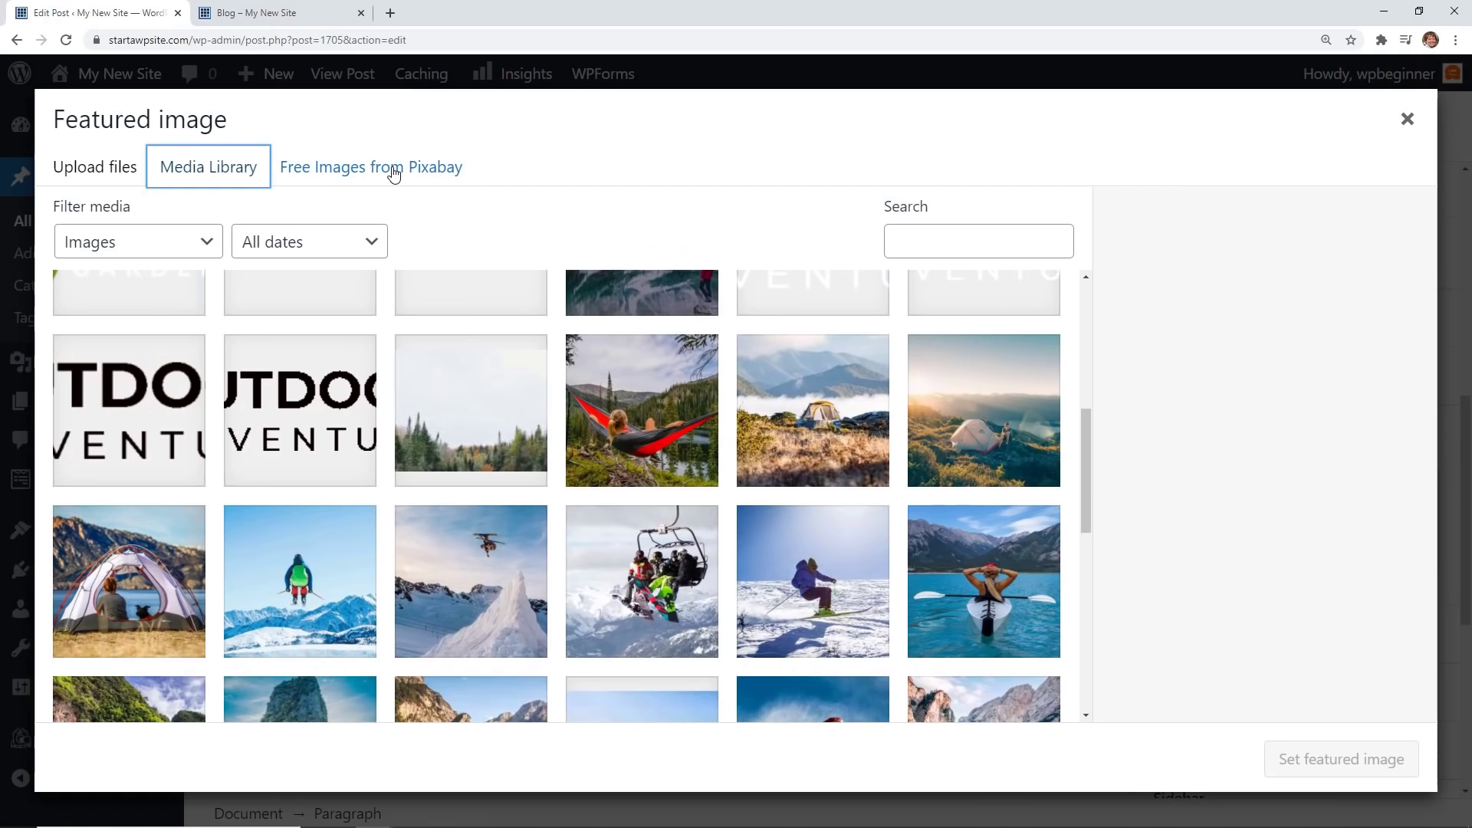
click(393, 174)
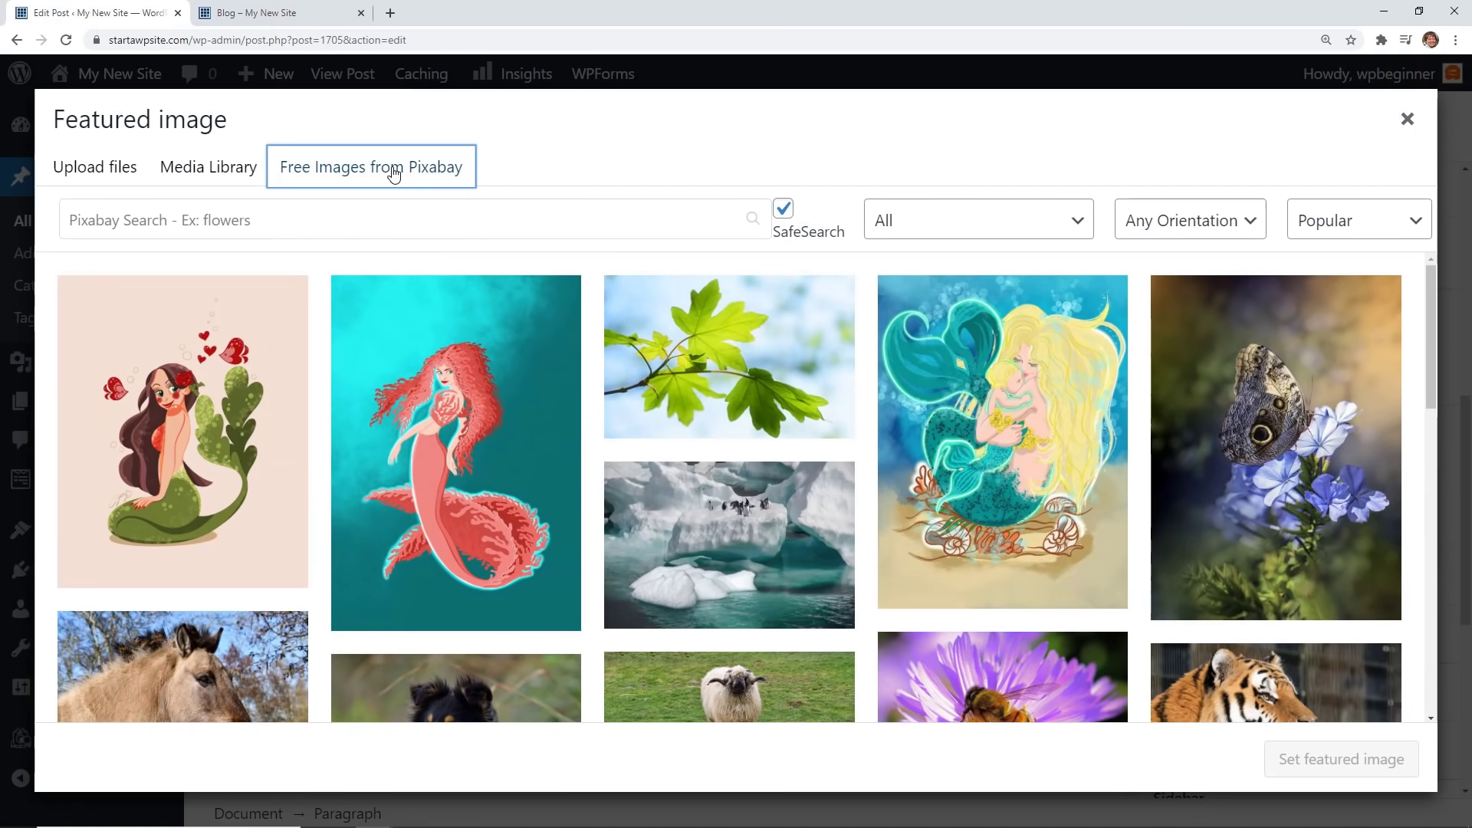
Give the tent photo alt text 'tent with dog' and 'camp tent', and set it as featured image.
click(204, 168)
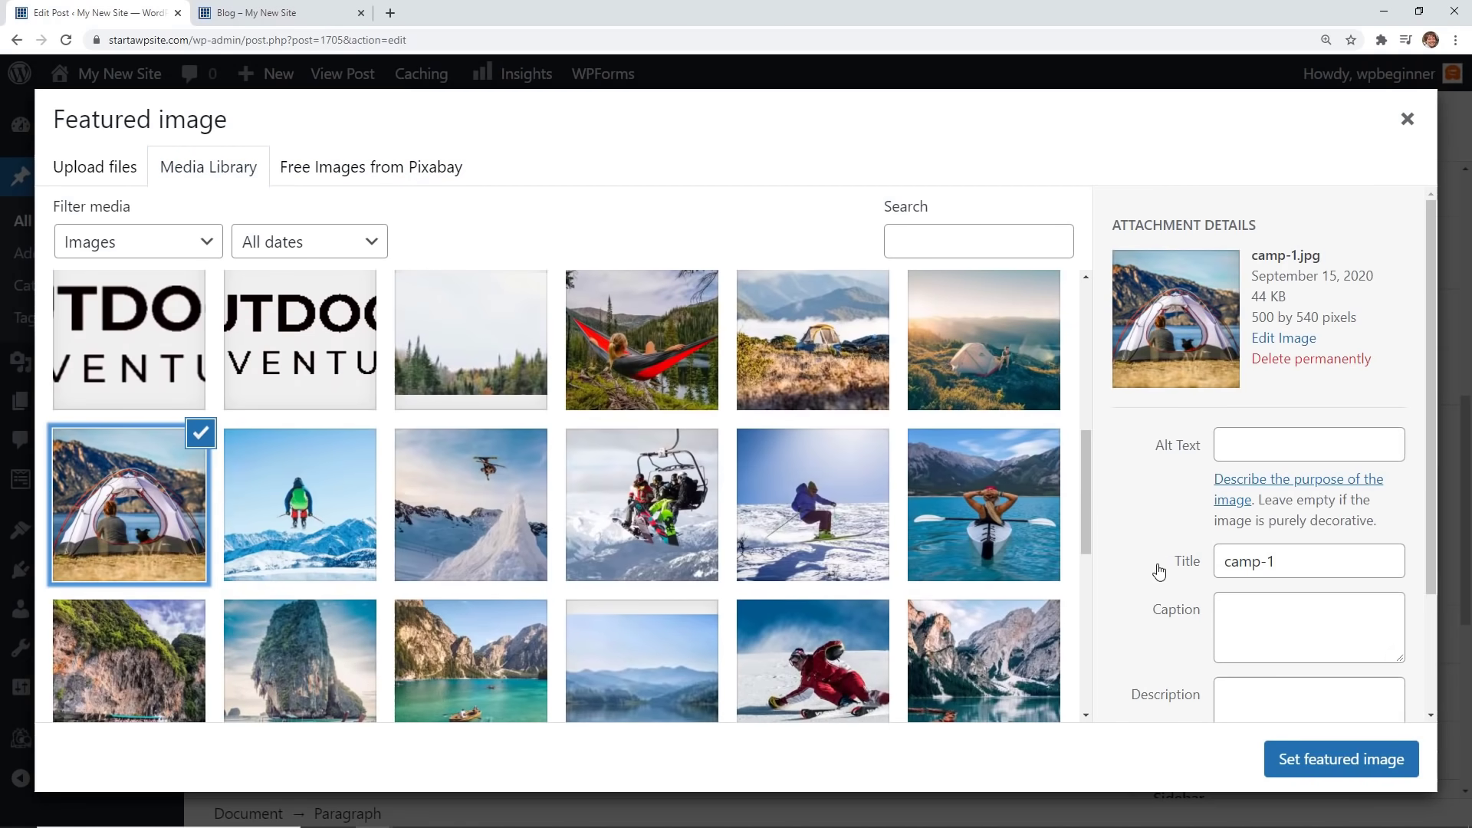
click(1241, 449)
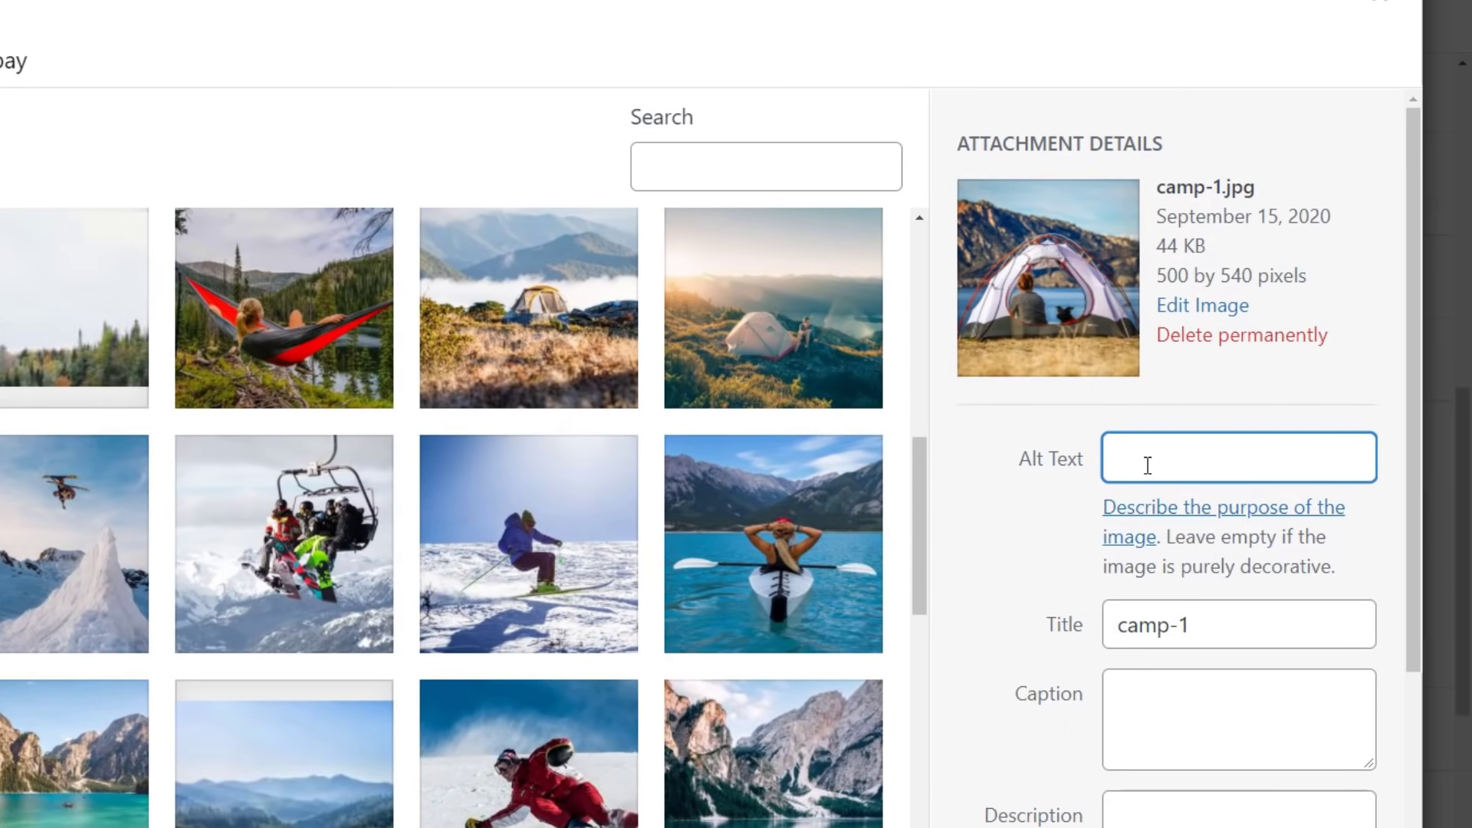
text(tent with dog)
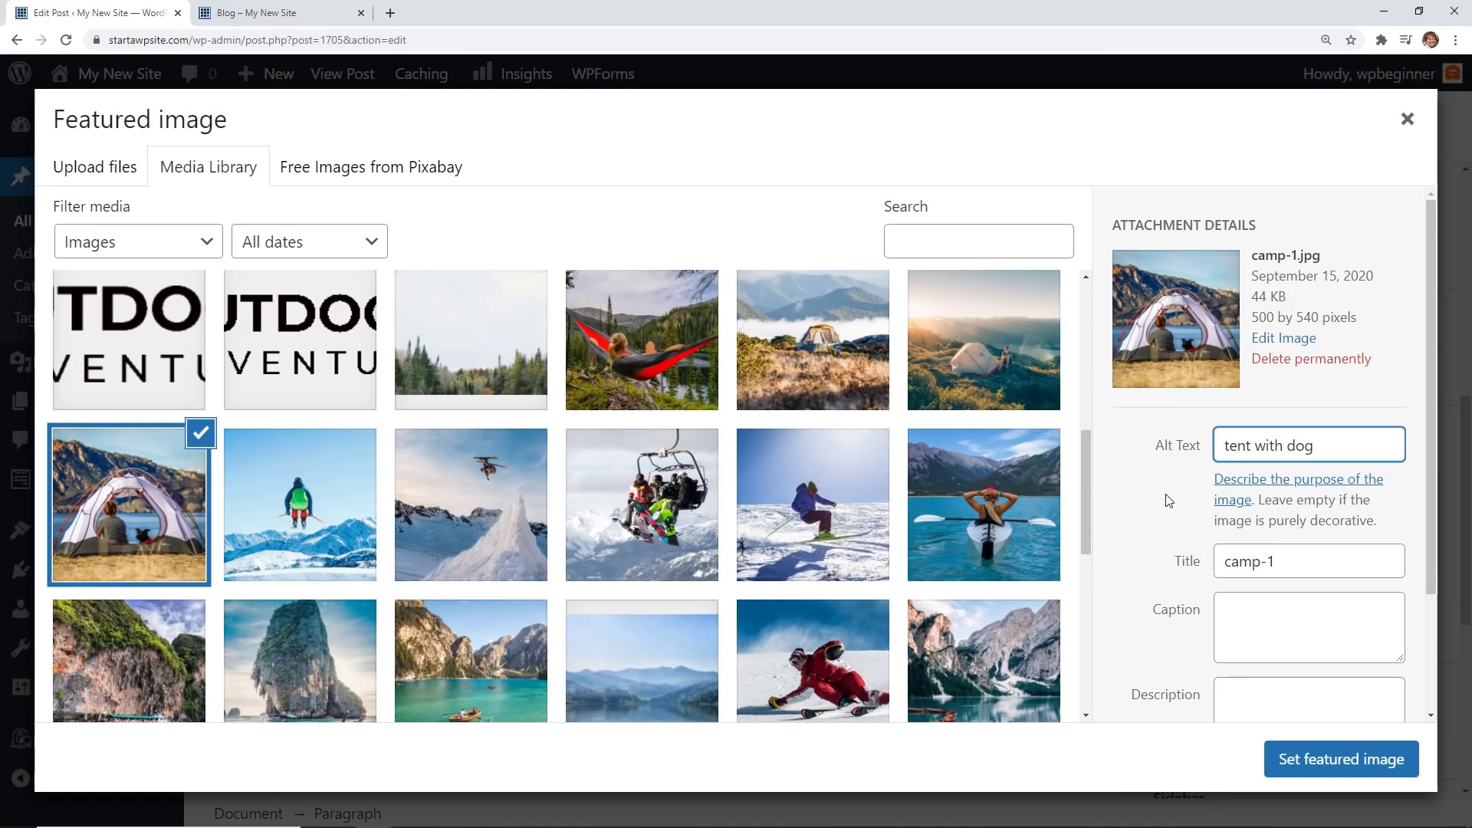
click(1187, 578)
text(camp tent)
scroll(1303, 613, down, 2)
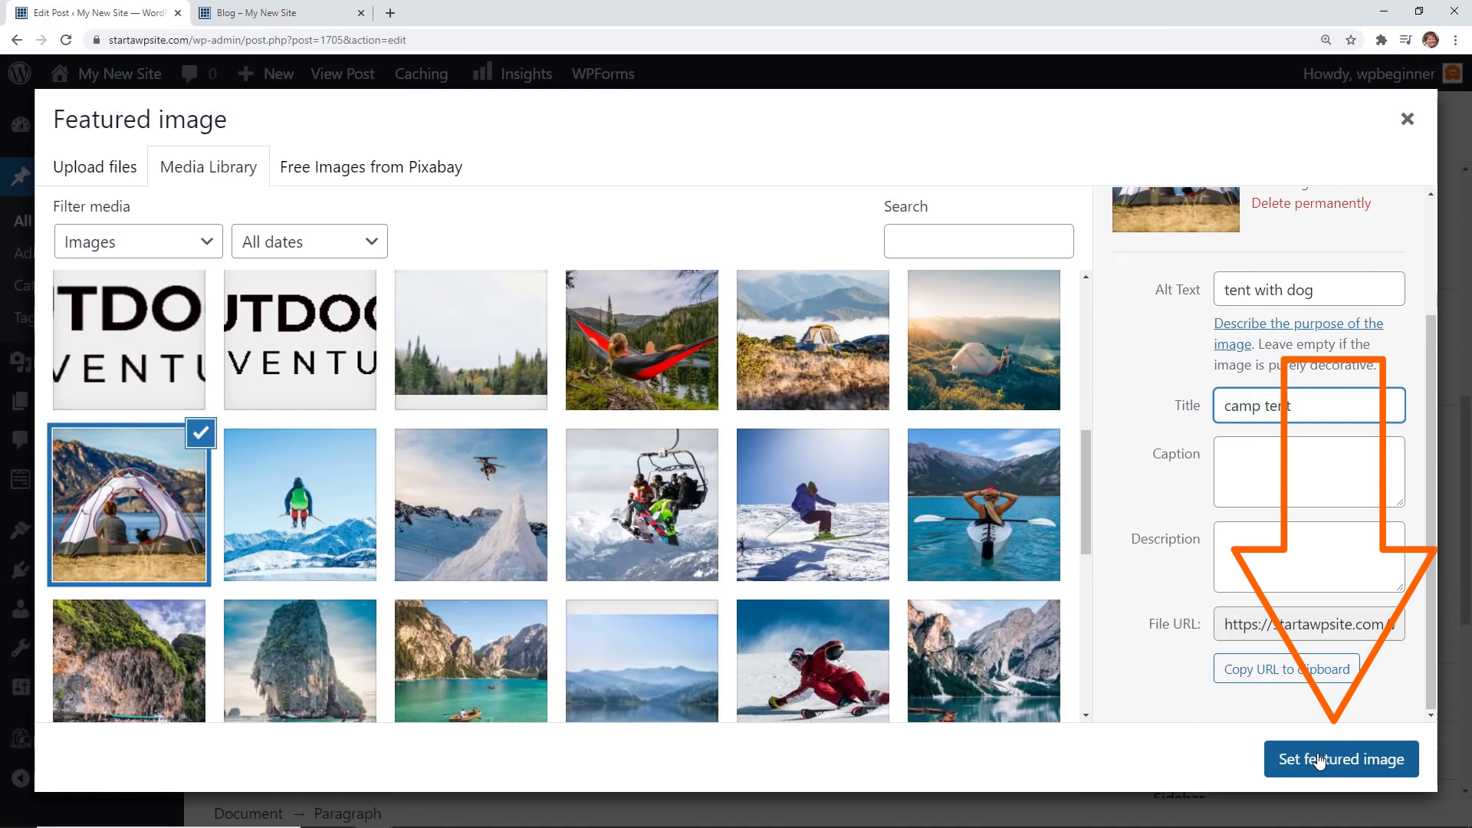
click(1319, 760)
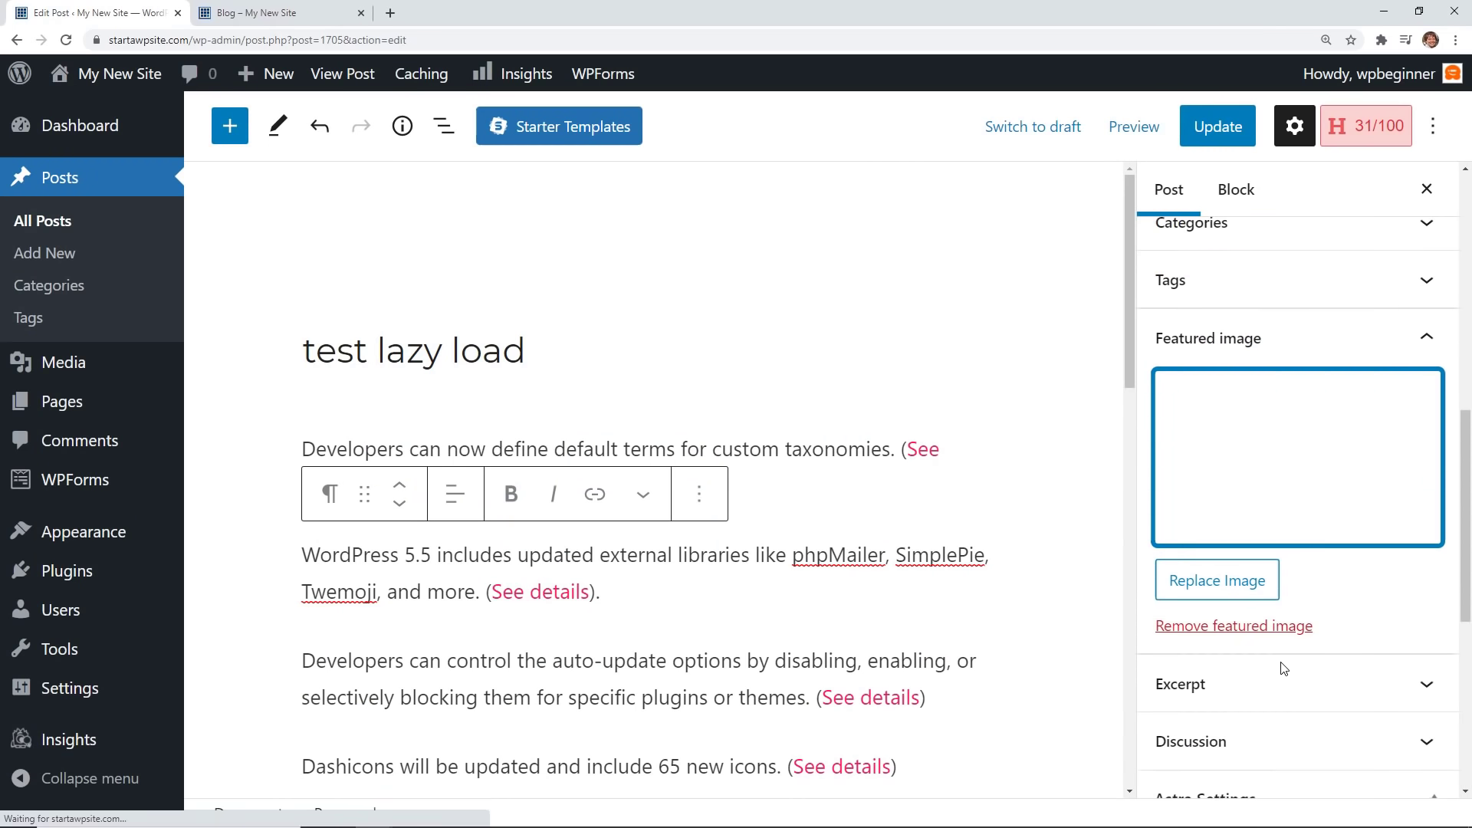
Update the post to save the featured image, then open 'Hello world!' for editing.
scroll(1281, 670, down, 6)
scroll(1265, 460, up, 12)
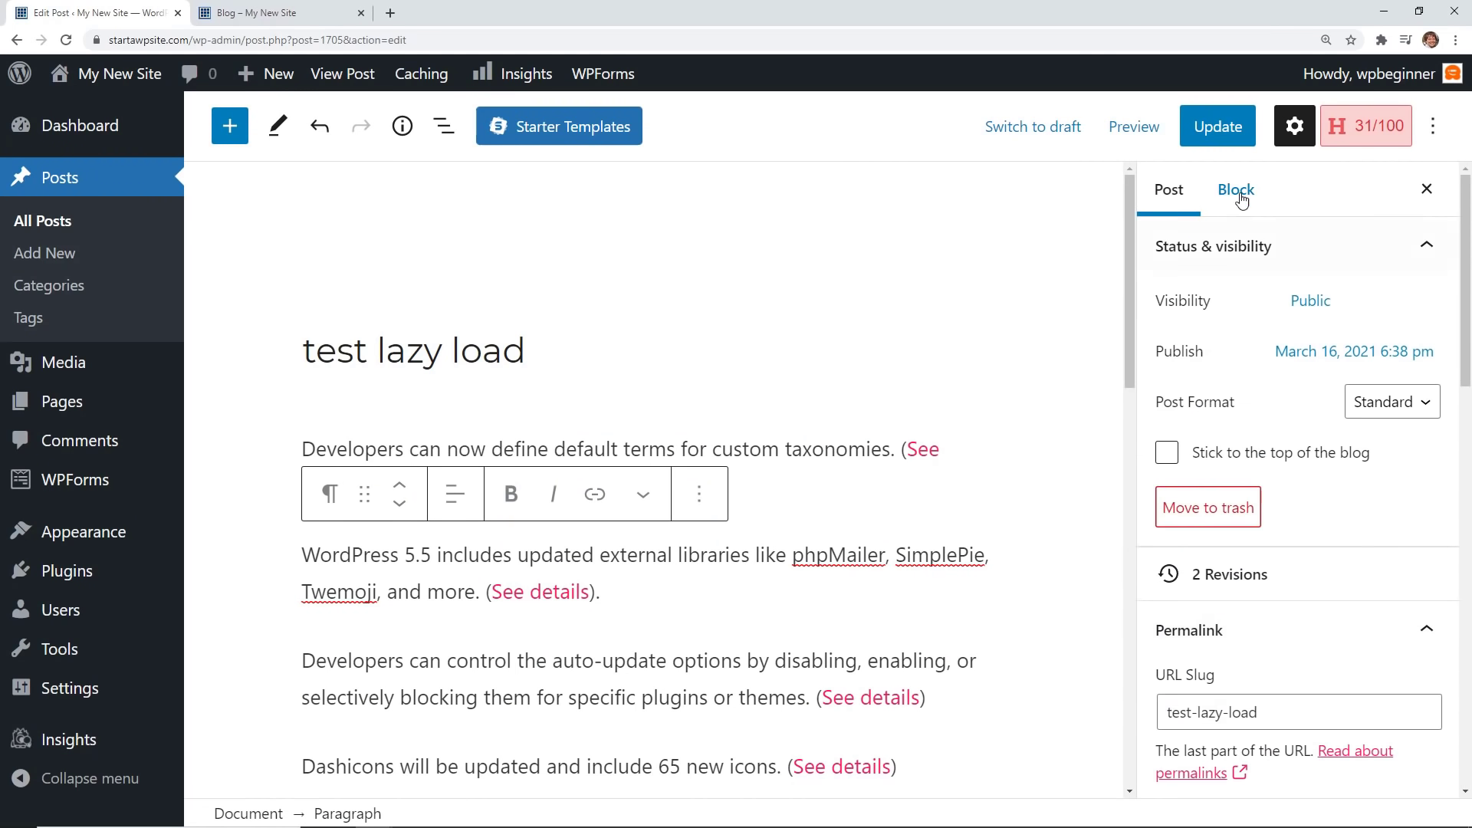
click(1226, 129)
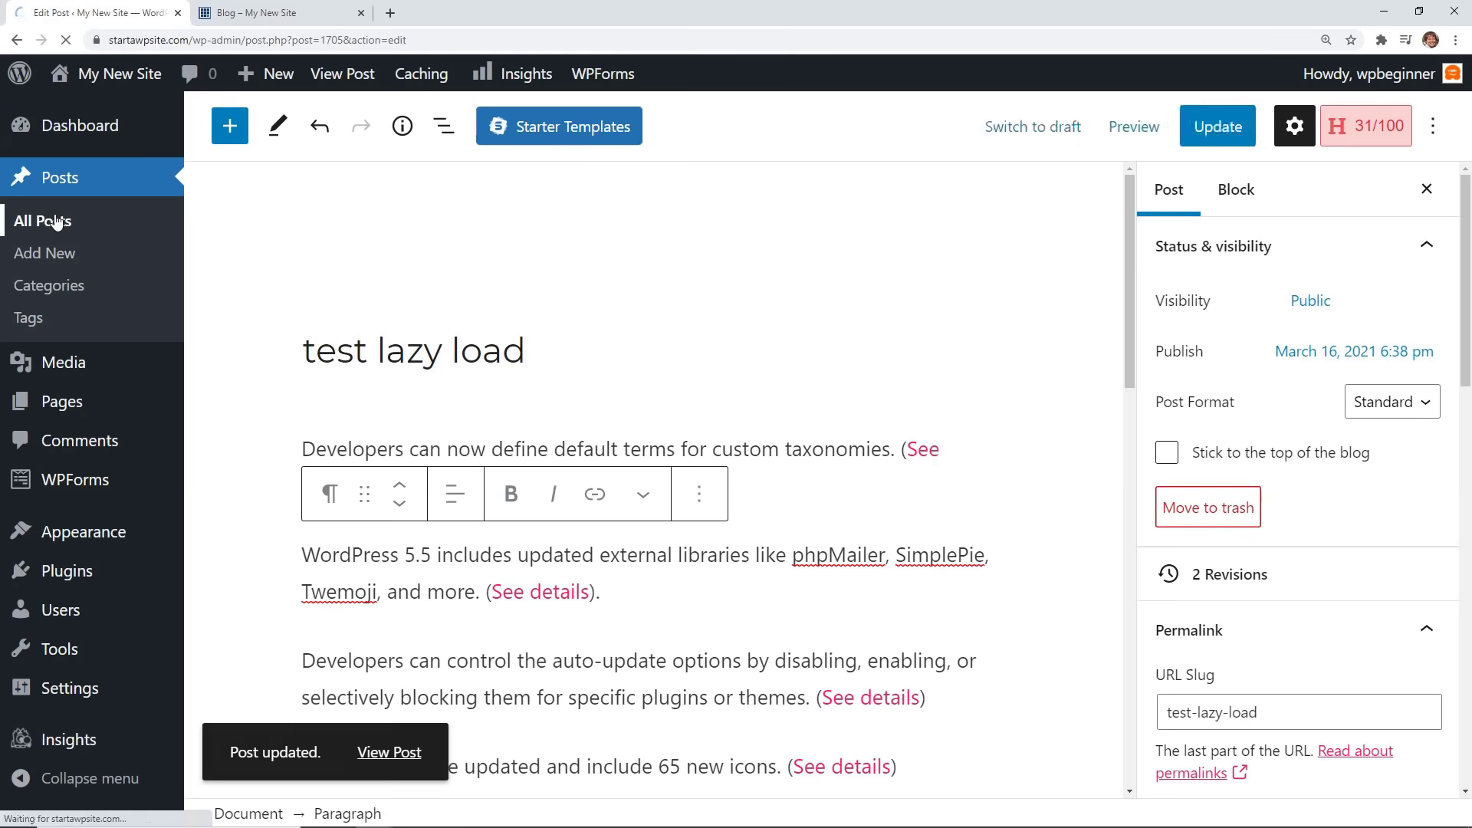
click(273, 467)
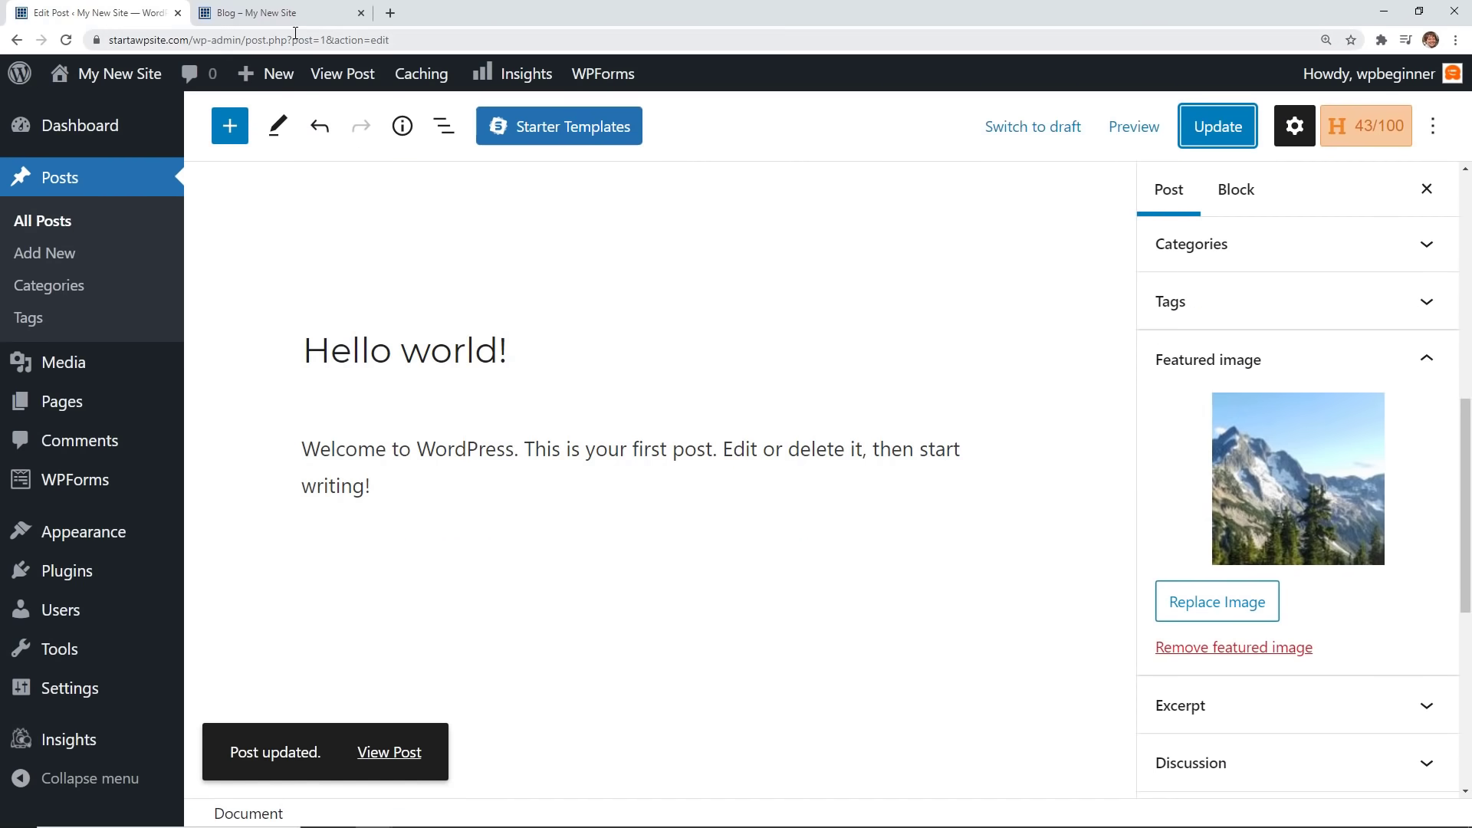
Reload the blog page and scroll through to check each post's featured image.
click(301, 15)
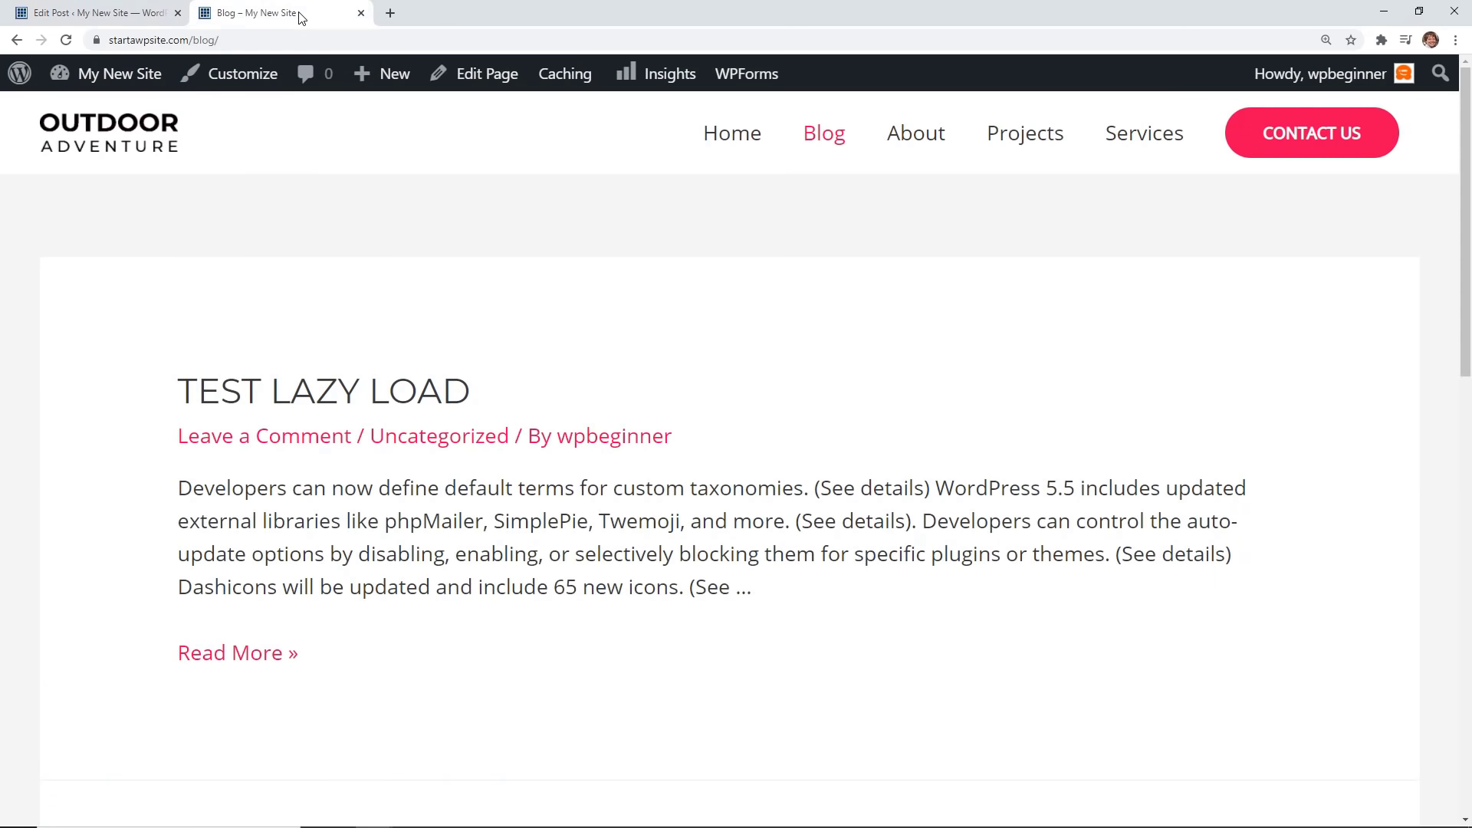
click(67, 39)
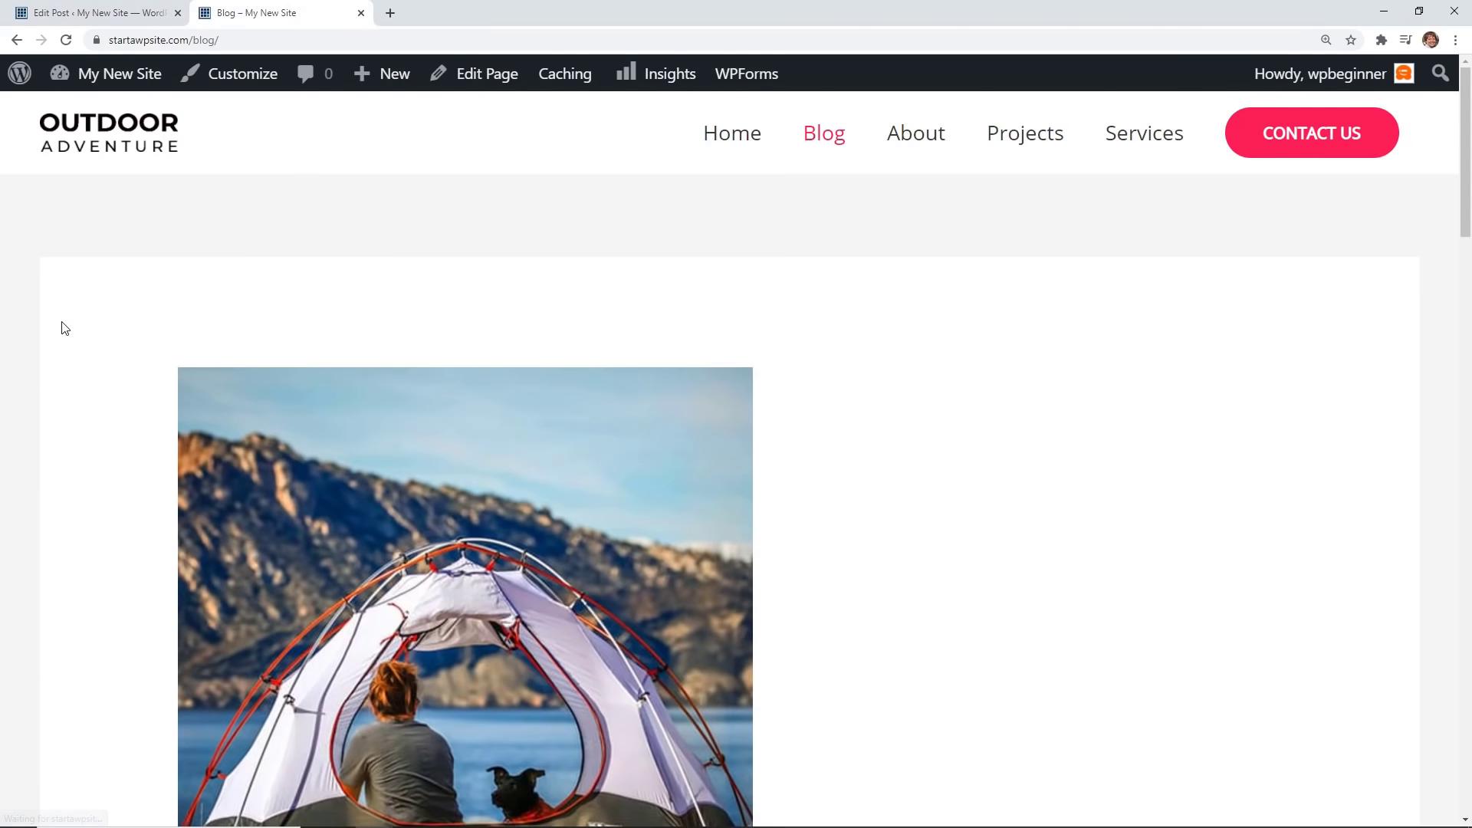
scroll(65, 329, down, 4)
scroll(65, 329, down, 10)
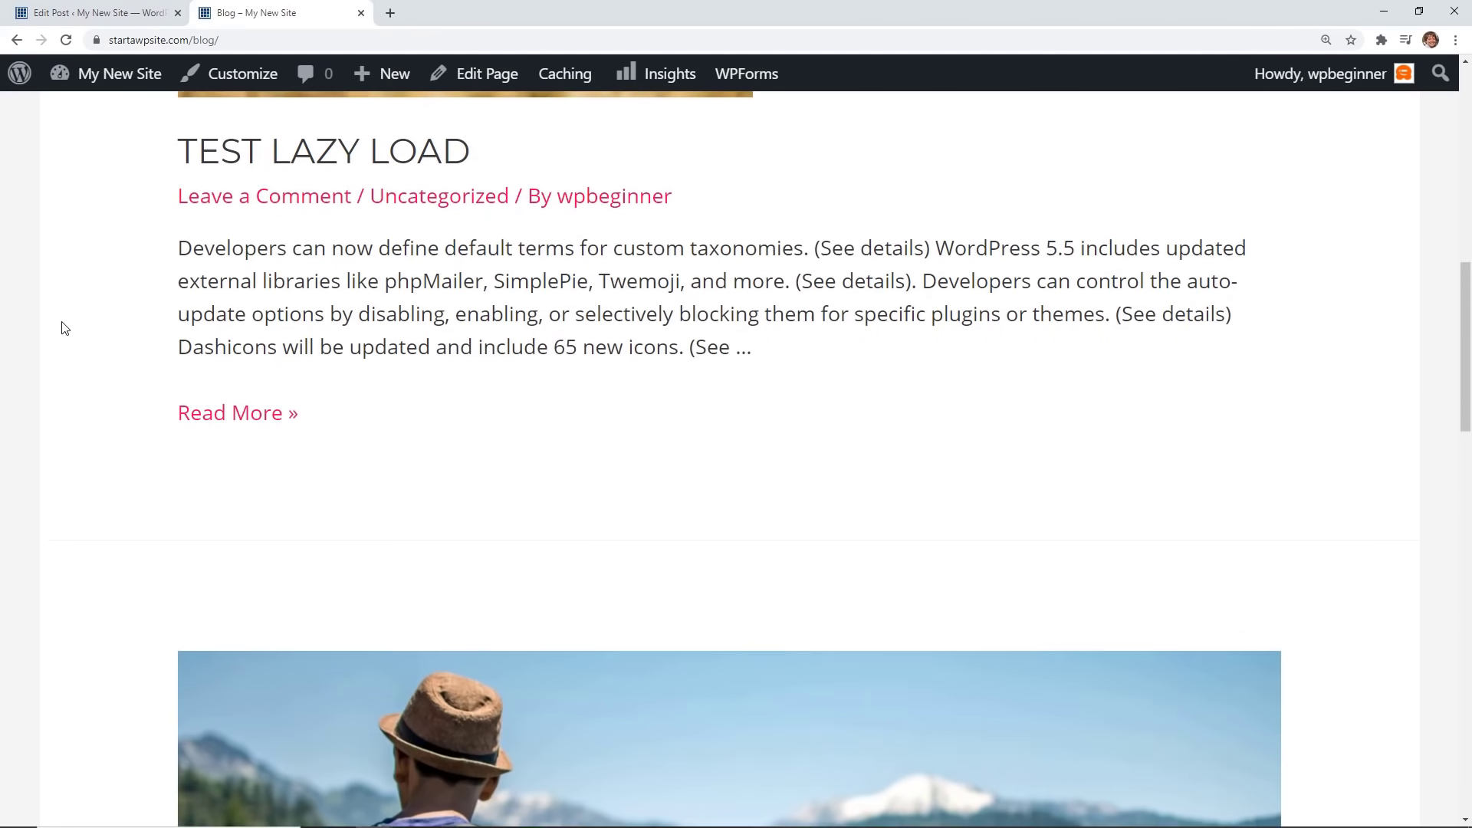
scroll(65, 328, down, 15)
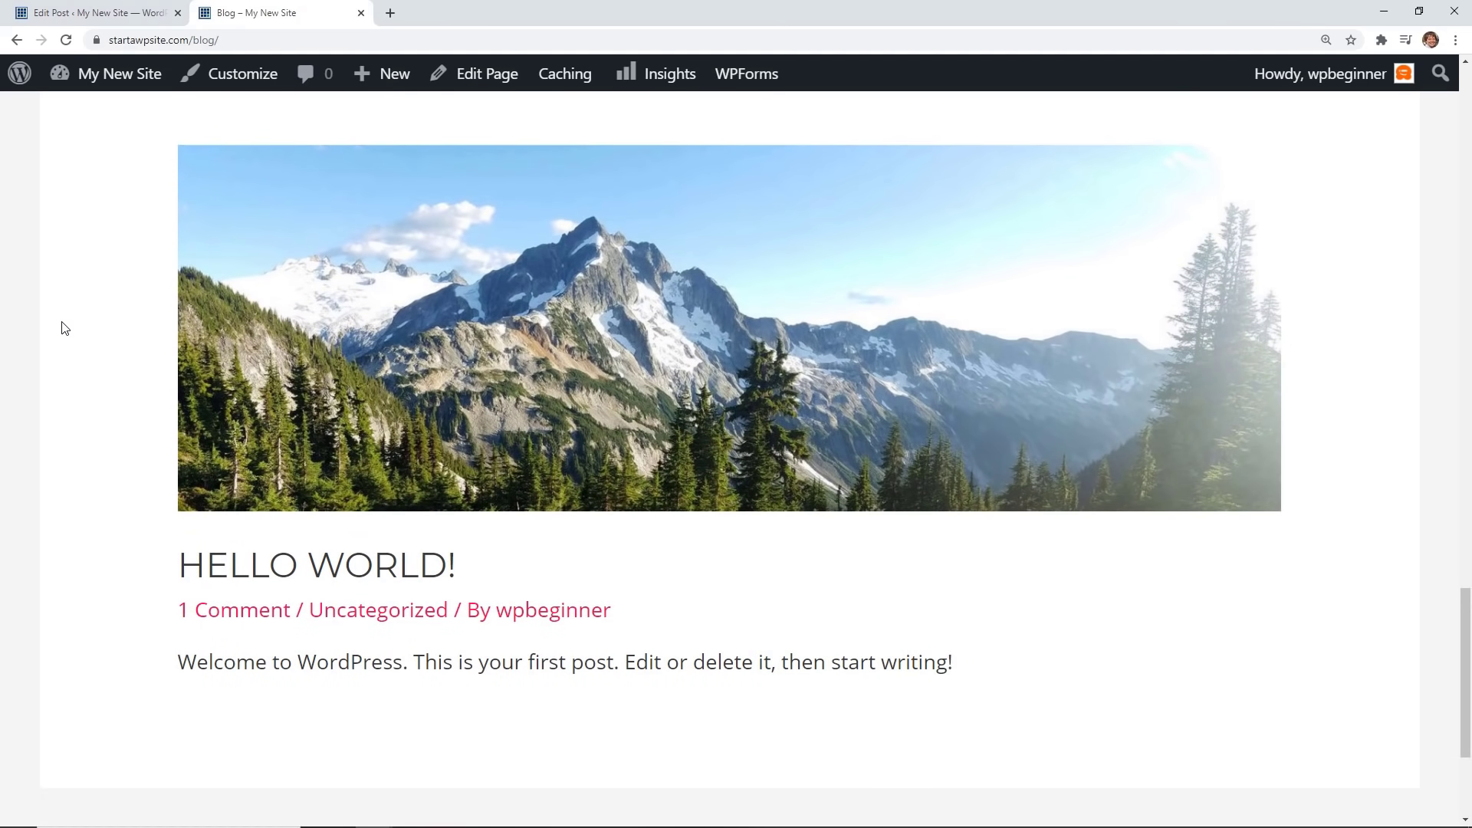
scroll(118, 398, up, 12)
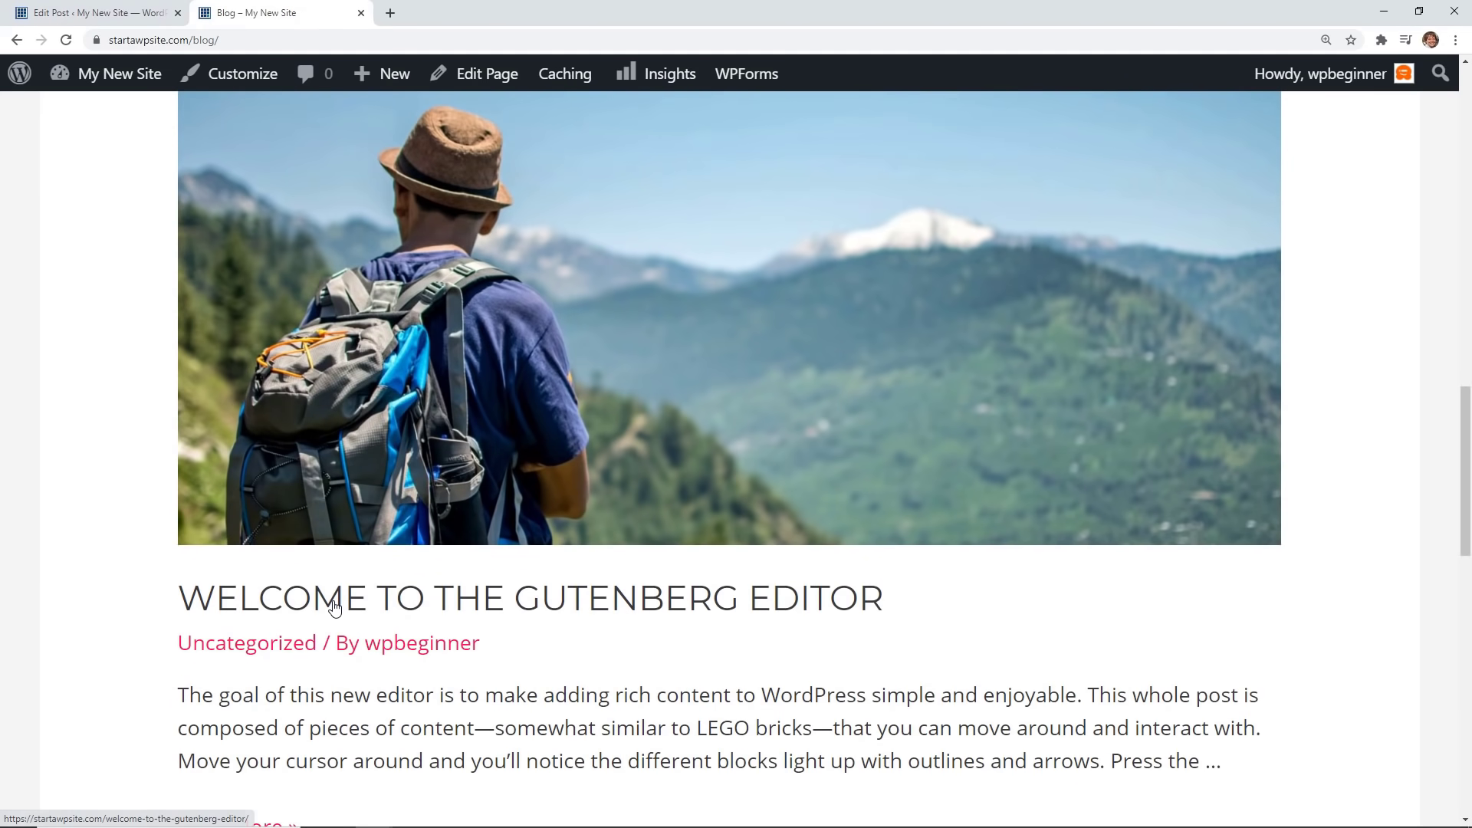
Open the Welcome to the Gutenberg Editor post and scroll through it.
click(336, 606)
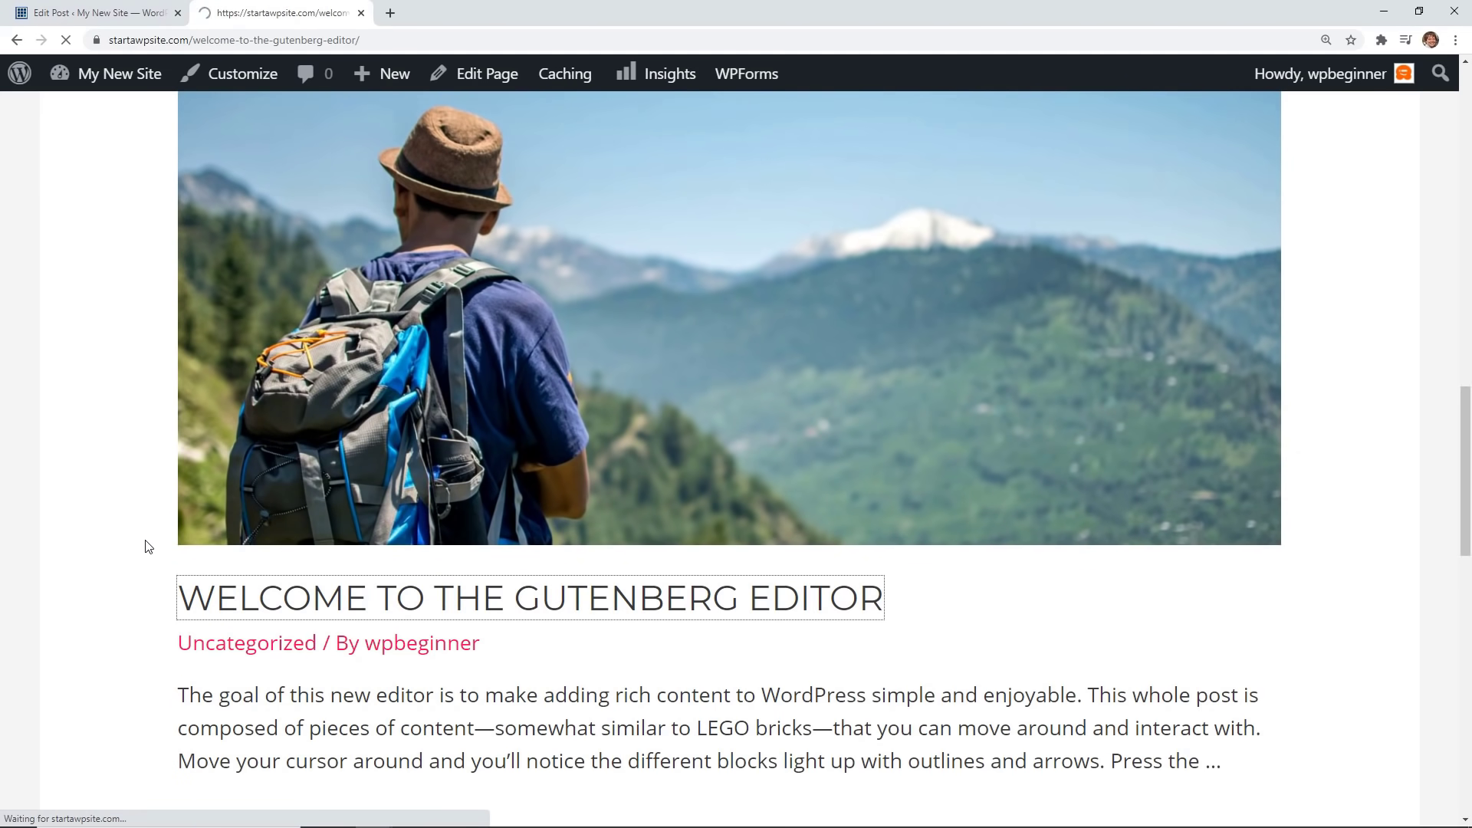
scroll(142, 544, down, 4)
scroll(139, 545, down, 1)
scroll(138, 546, down, 4)
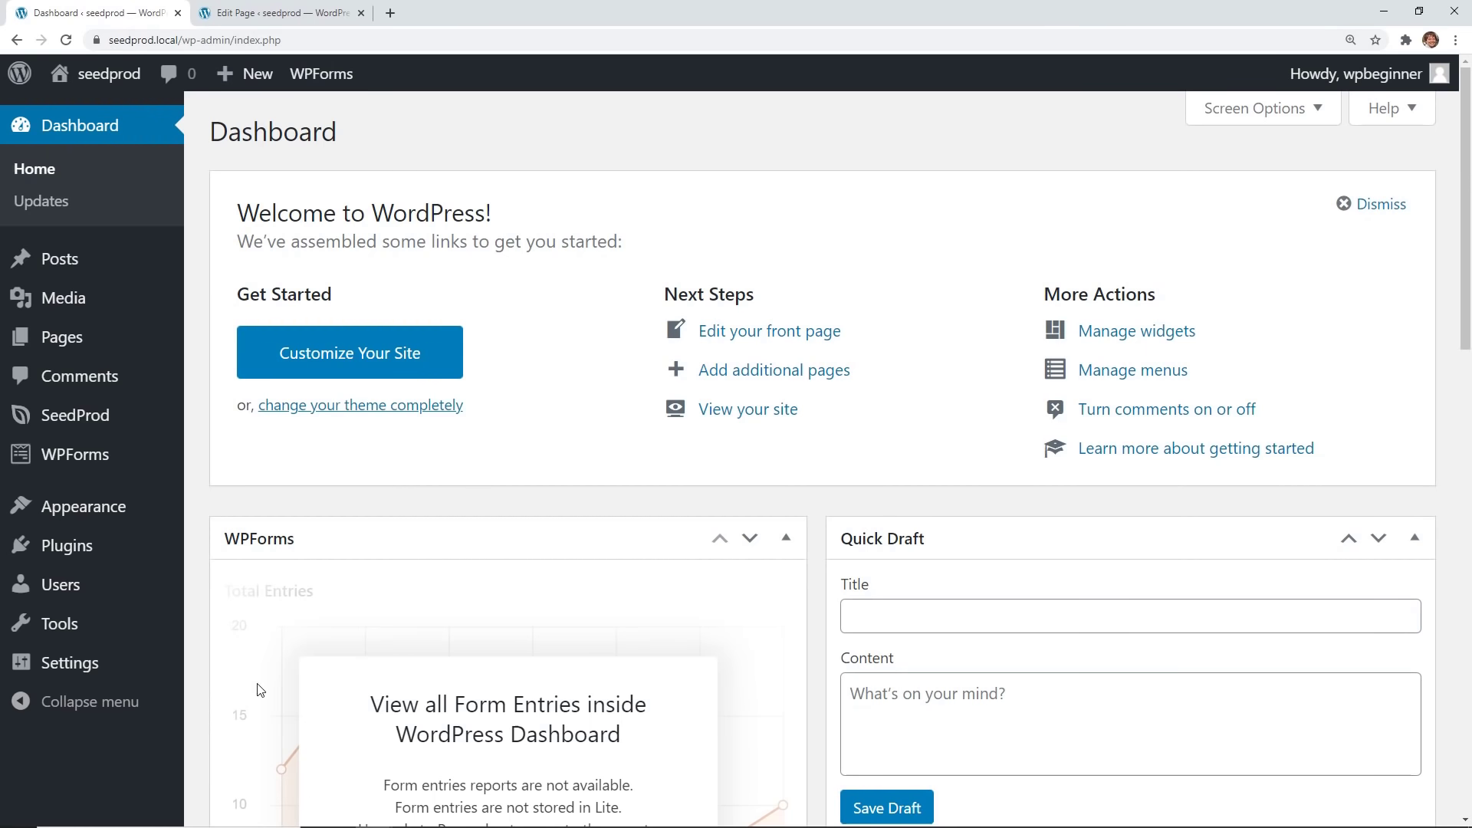
Create a SeedProd page named 'sales pages' from the Sales template.
click(111, 426)
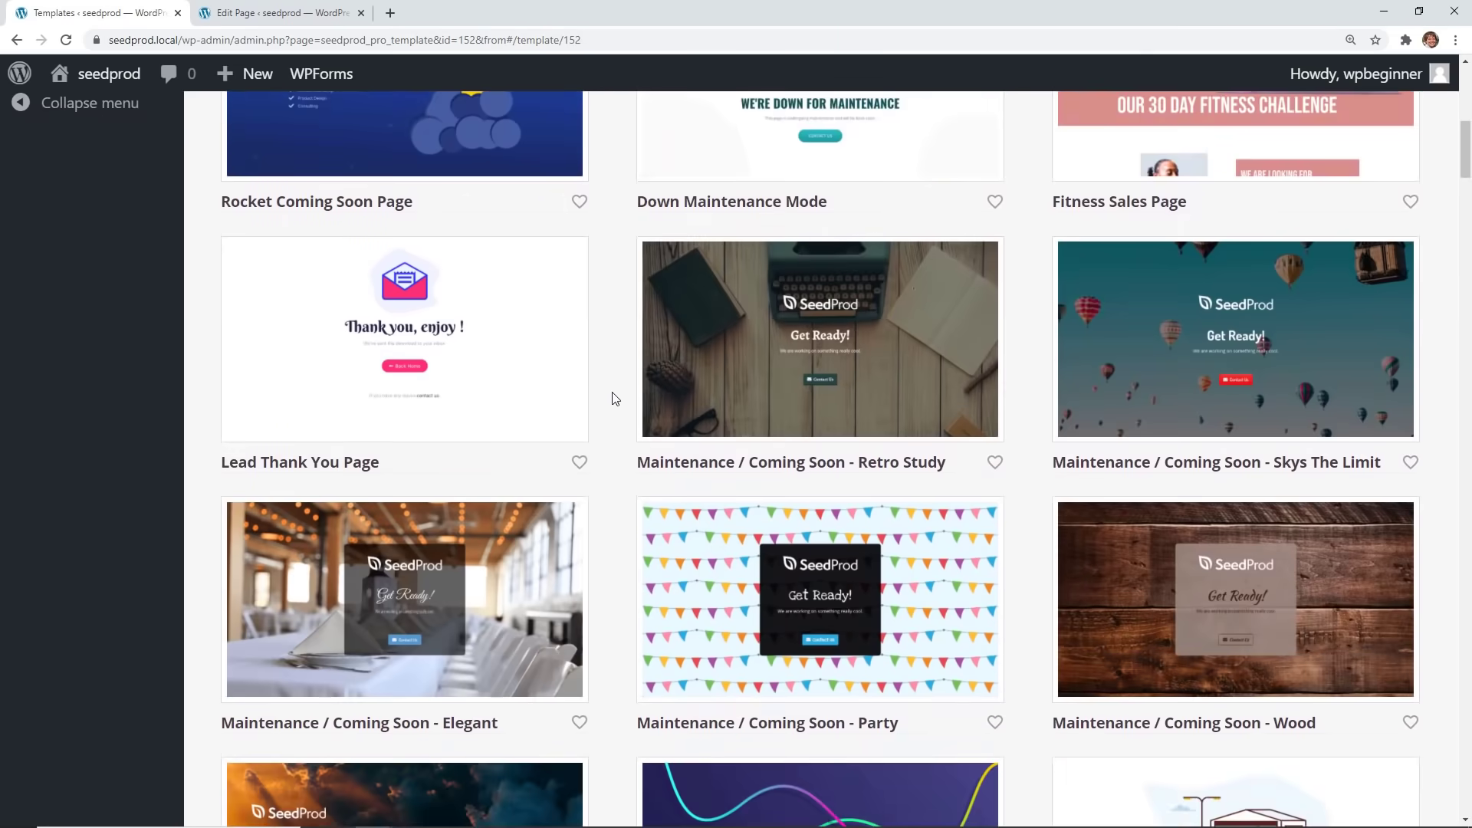
scroll(613, 398, down, 2)
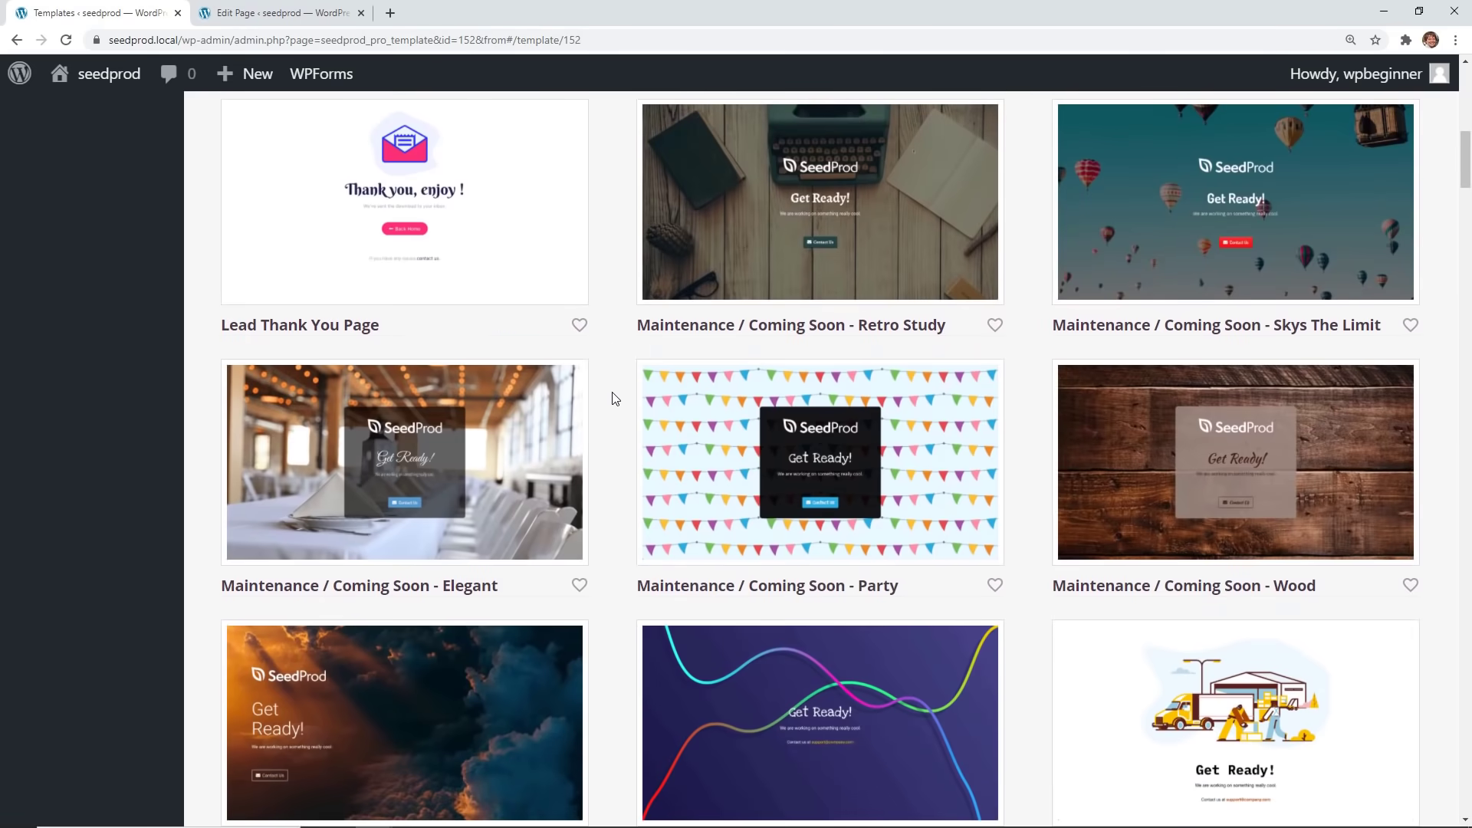
scroll(612, 398, up, 5)
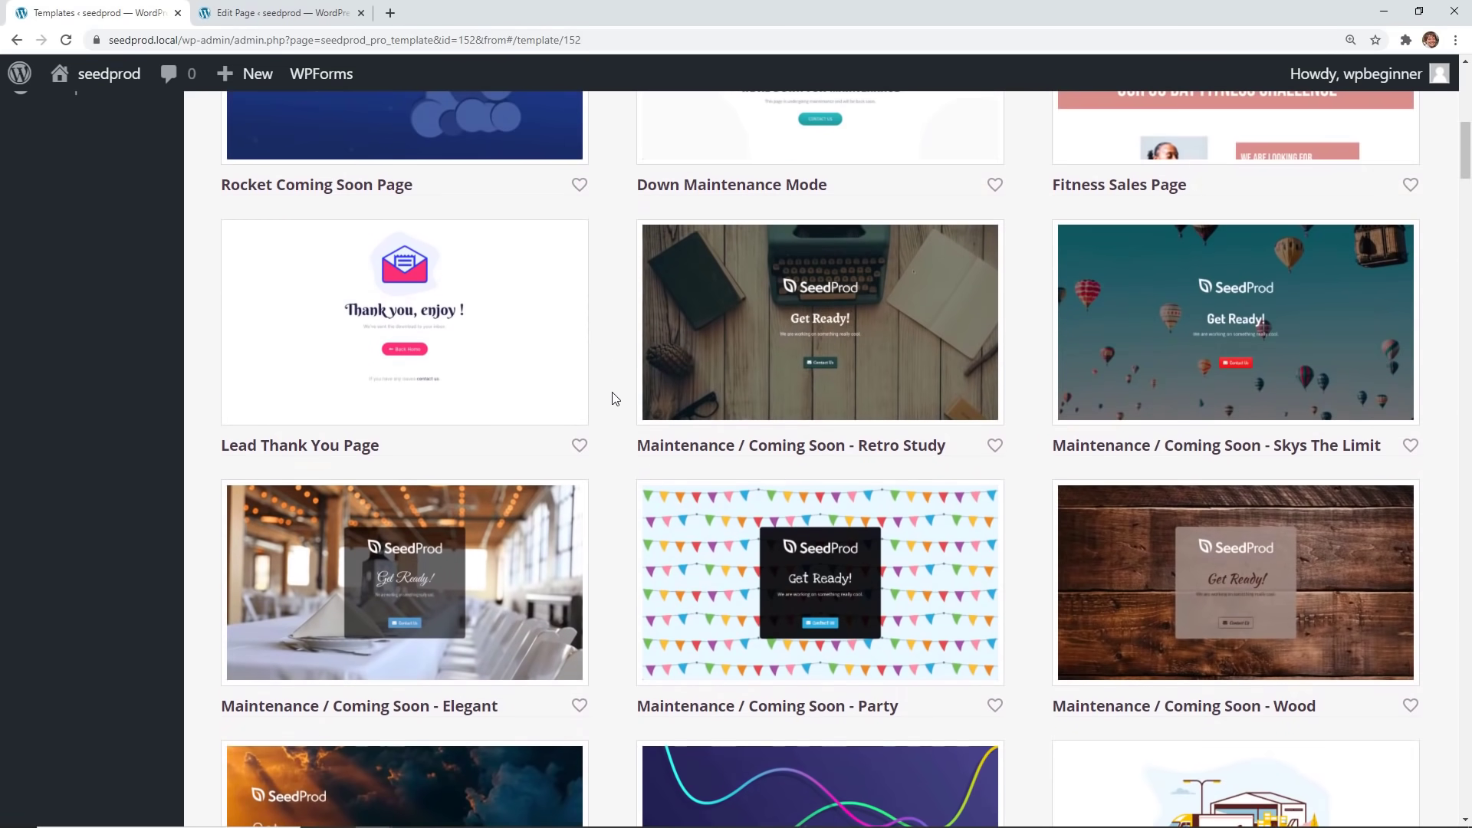
scroll(612, 398, up, 5)
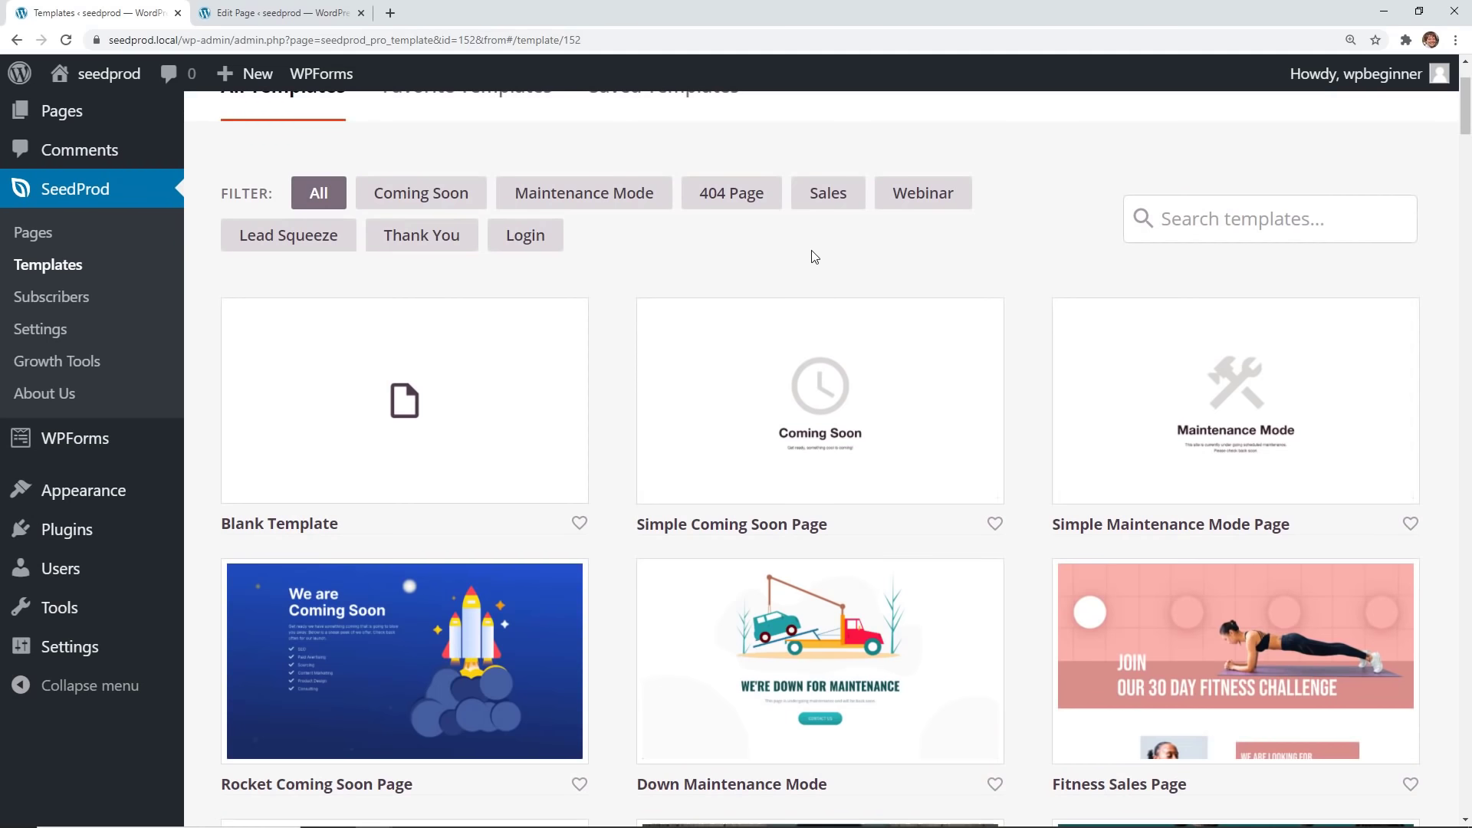
click(846, 197)
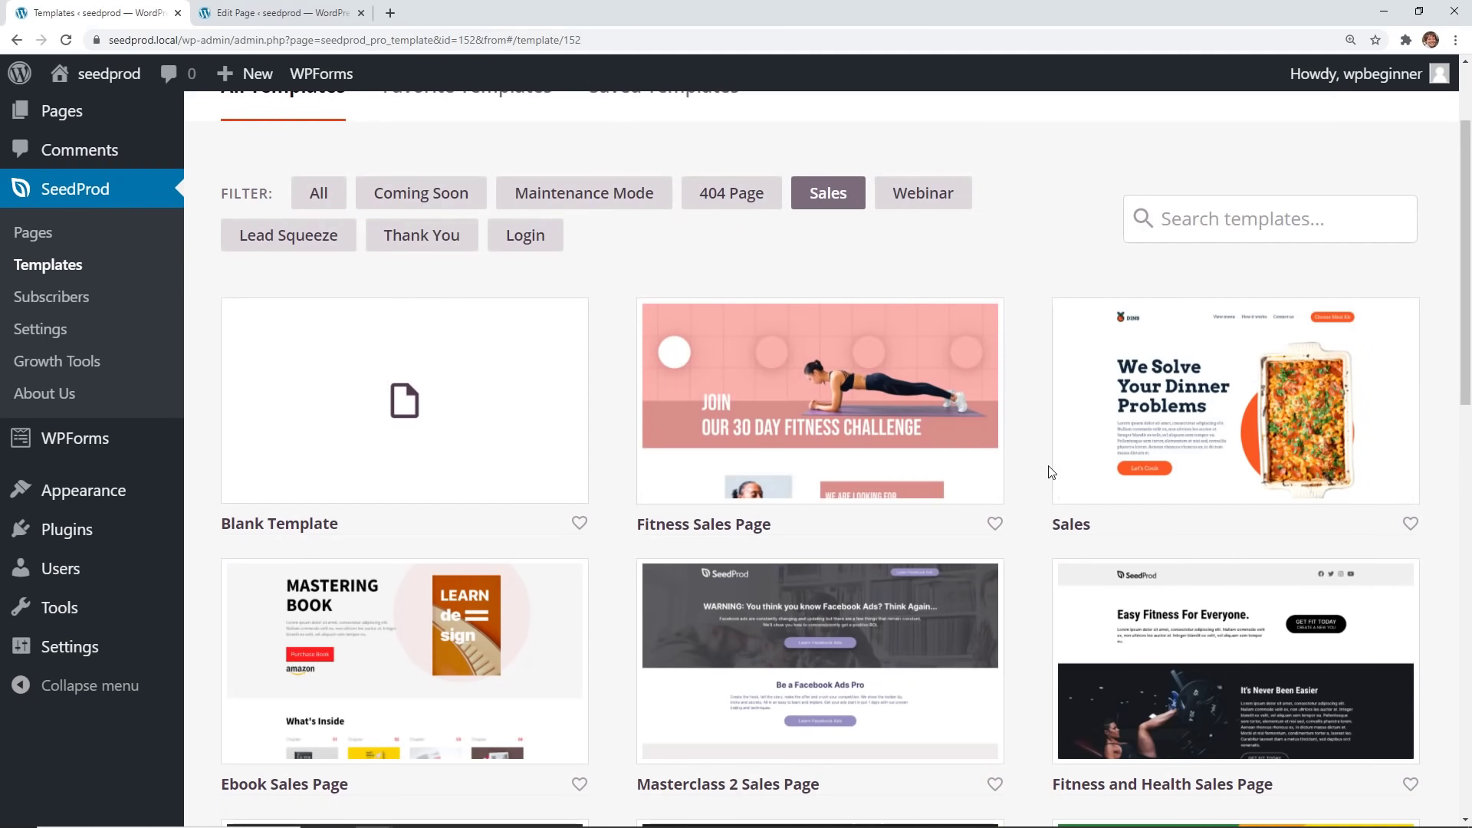
click(1207, 399)
text(sales pages)
click(657, 642)
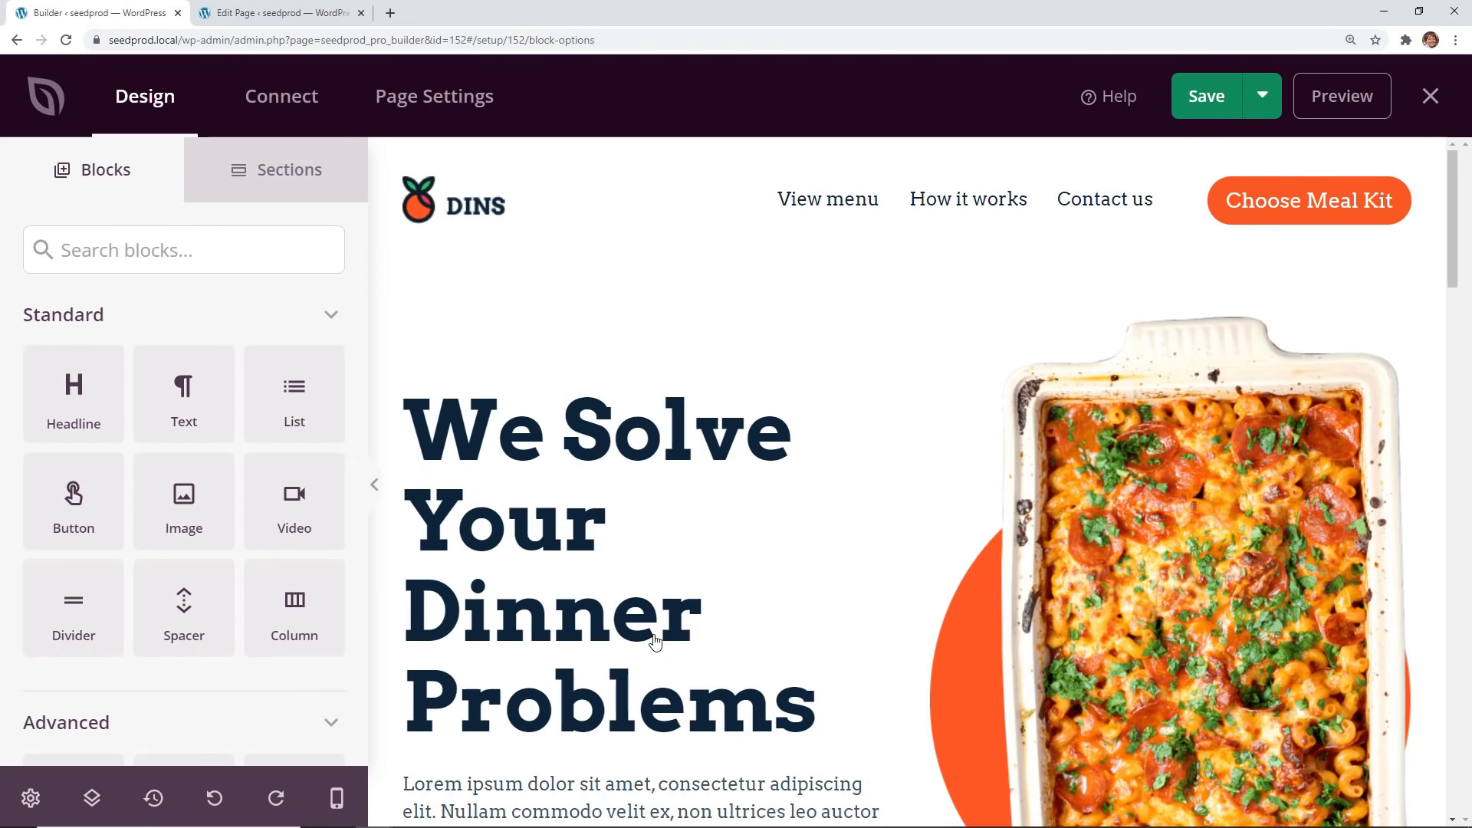
scroll(655, 642, down, 6)
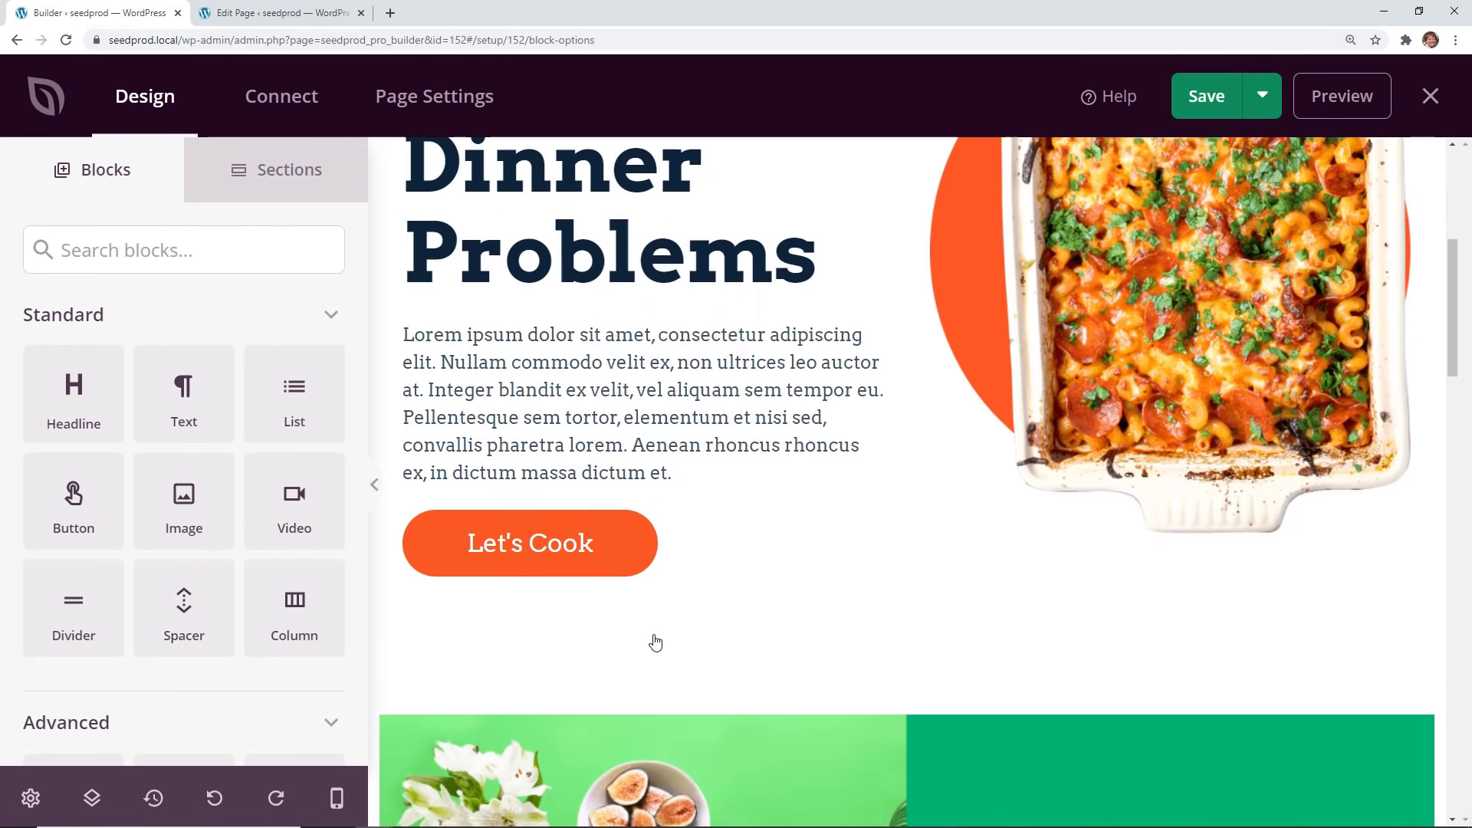
scroll(656, 643, up, 6)
click(655, 642)
Load the seedprod.com homepage in a new browser tab.
click(390, 13)
text(seed)
key(Return)
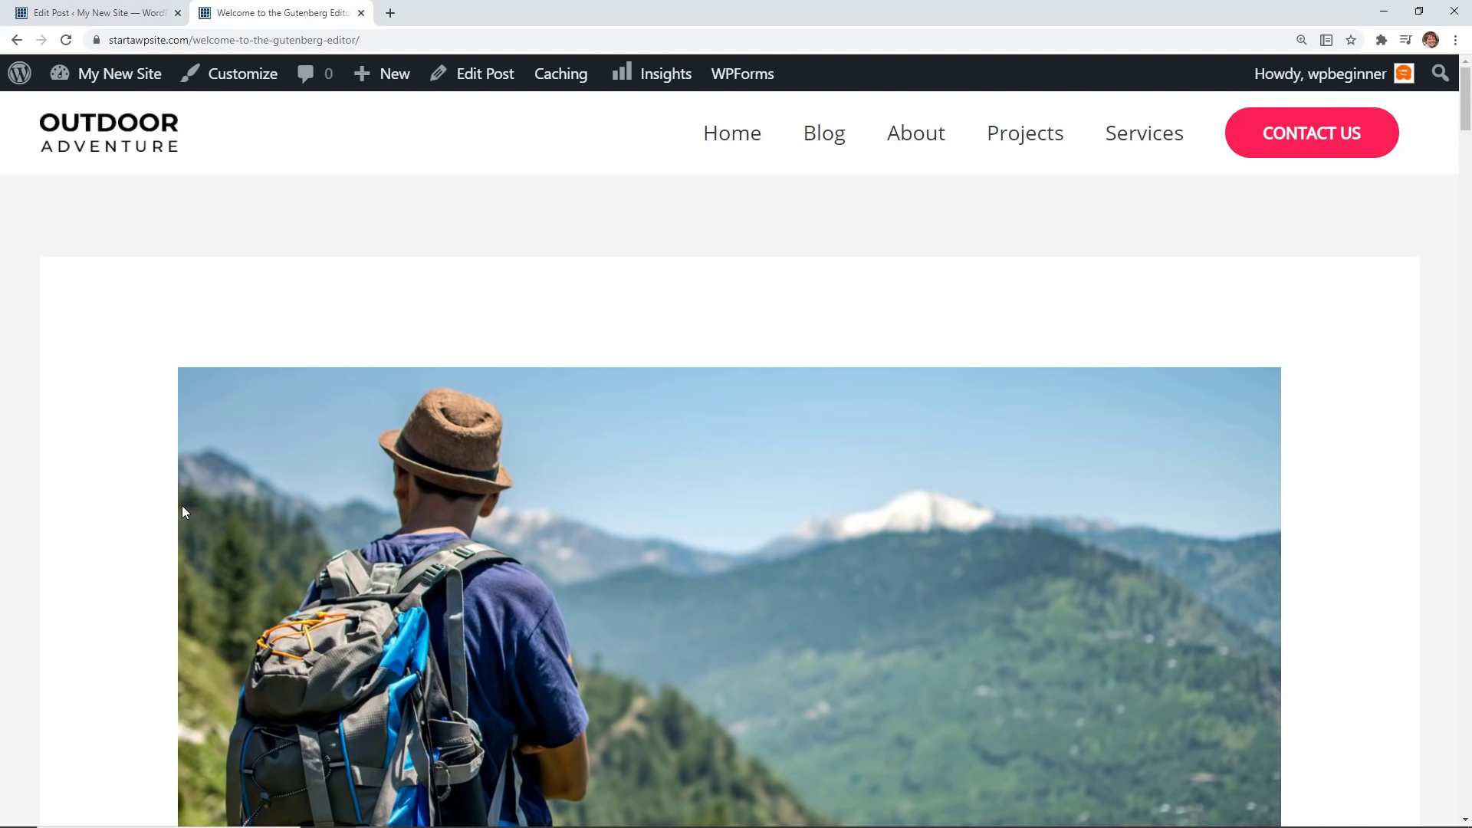
Return to the Edit Post tab for the Hello world! post.
click(116, 14)
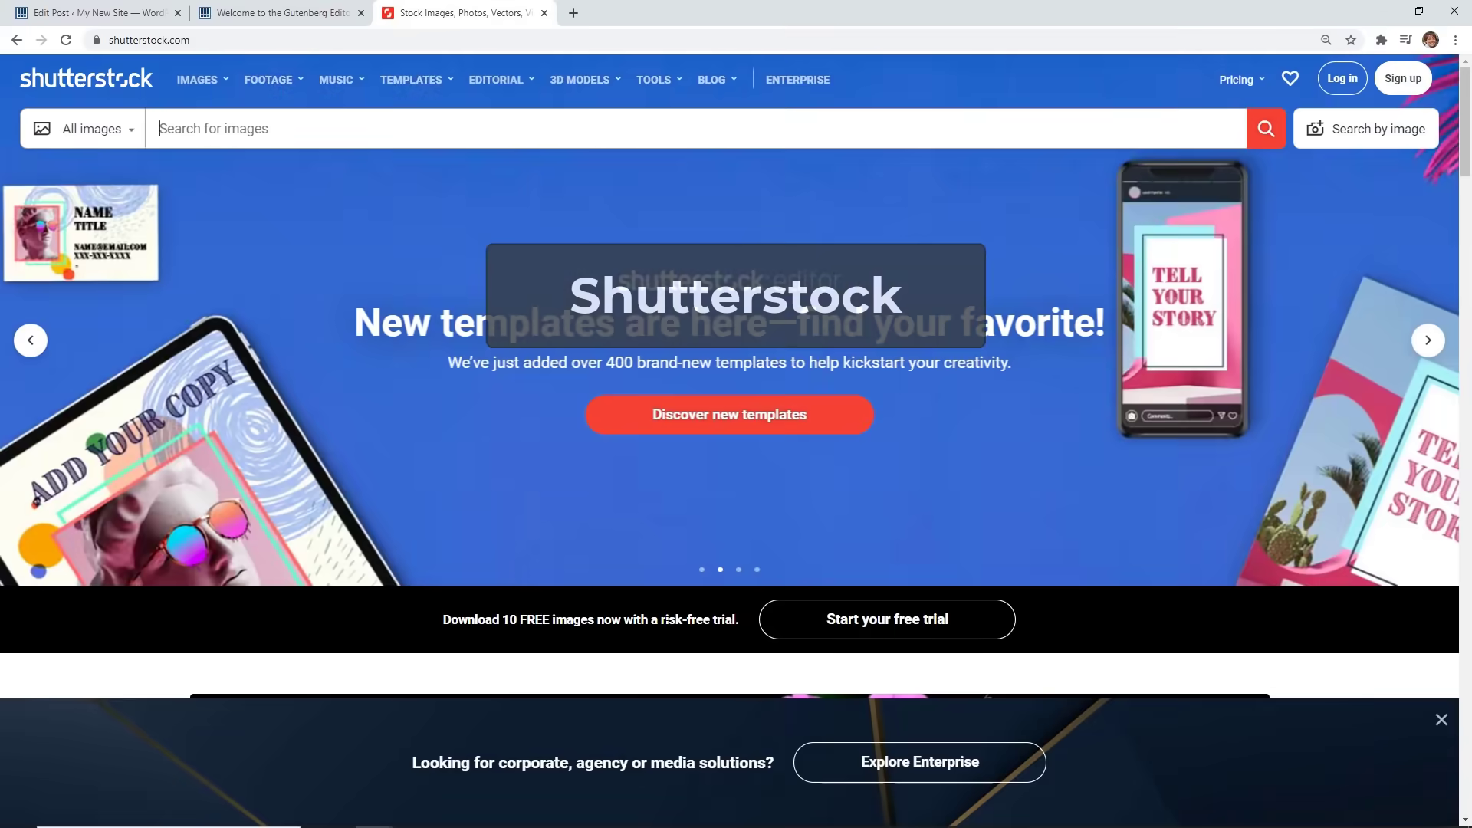
Close Shutterstock's Explore Enterprise banner and scroll down to the free stock image of the week.
scroll(1446, 750, down, 10)
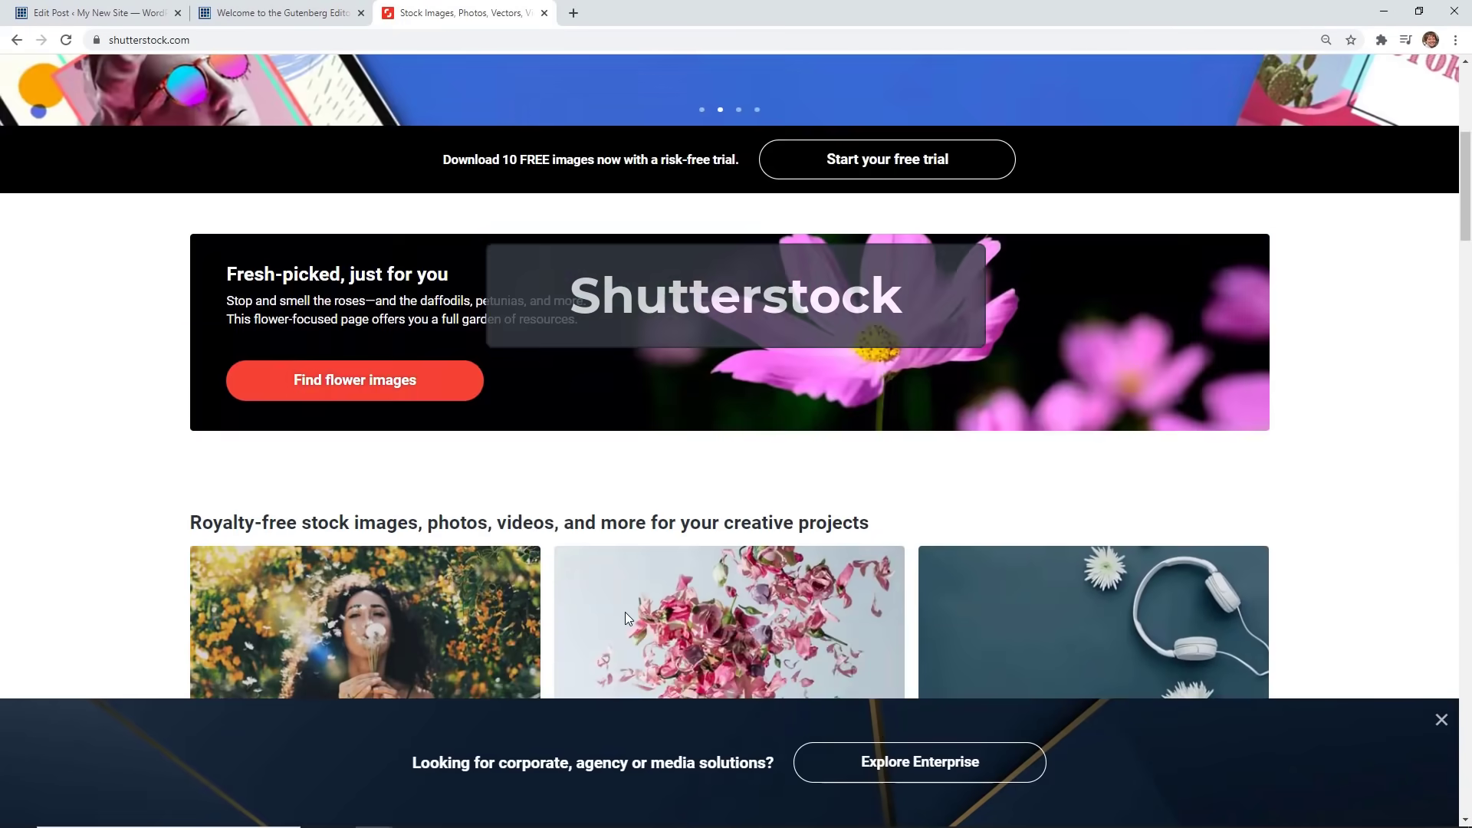
click(1441, 720)
scroll(127, 499, down, 3)
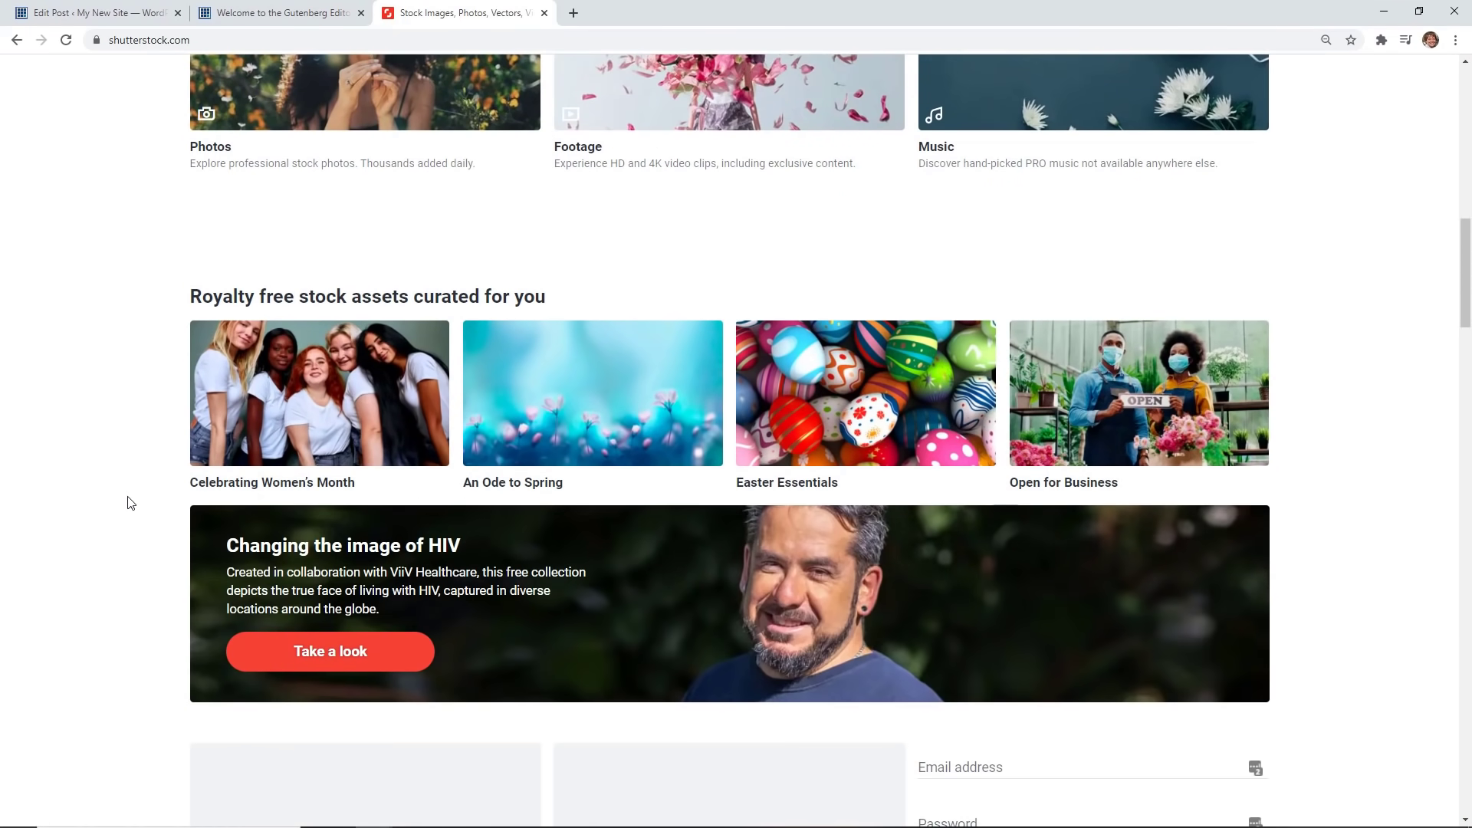
scroll(132, 306, down, 8)
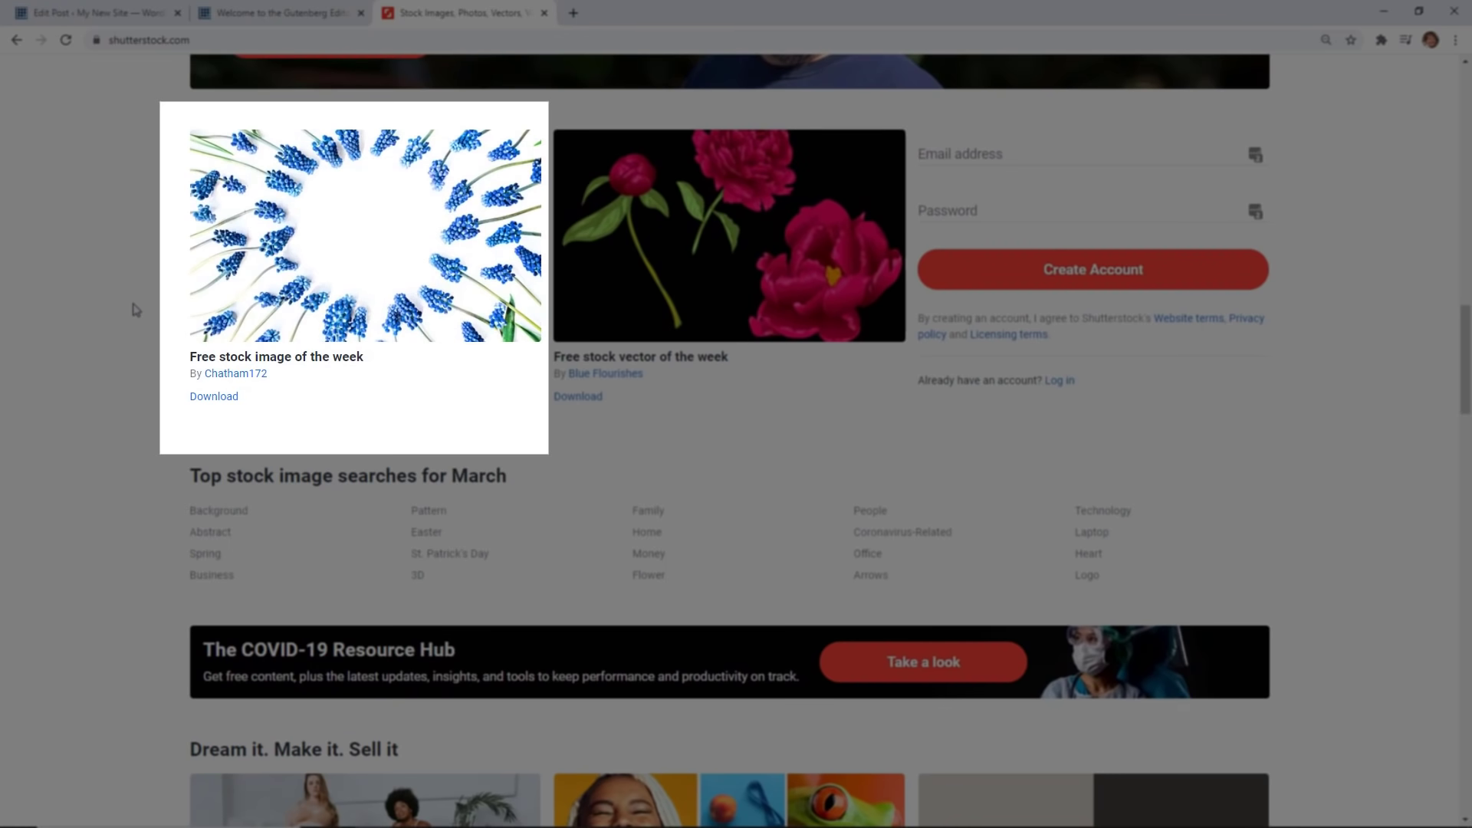
scroll(135, 309, up, 1)
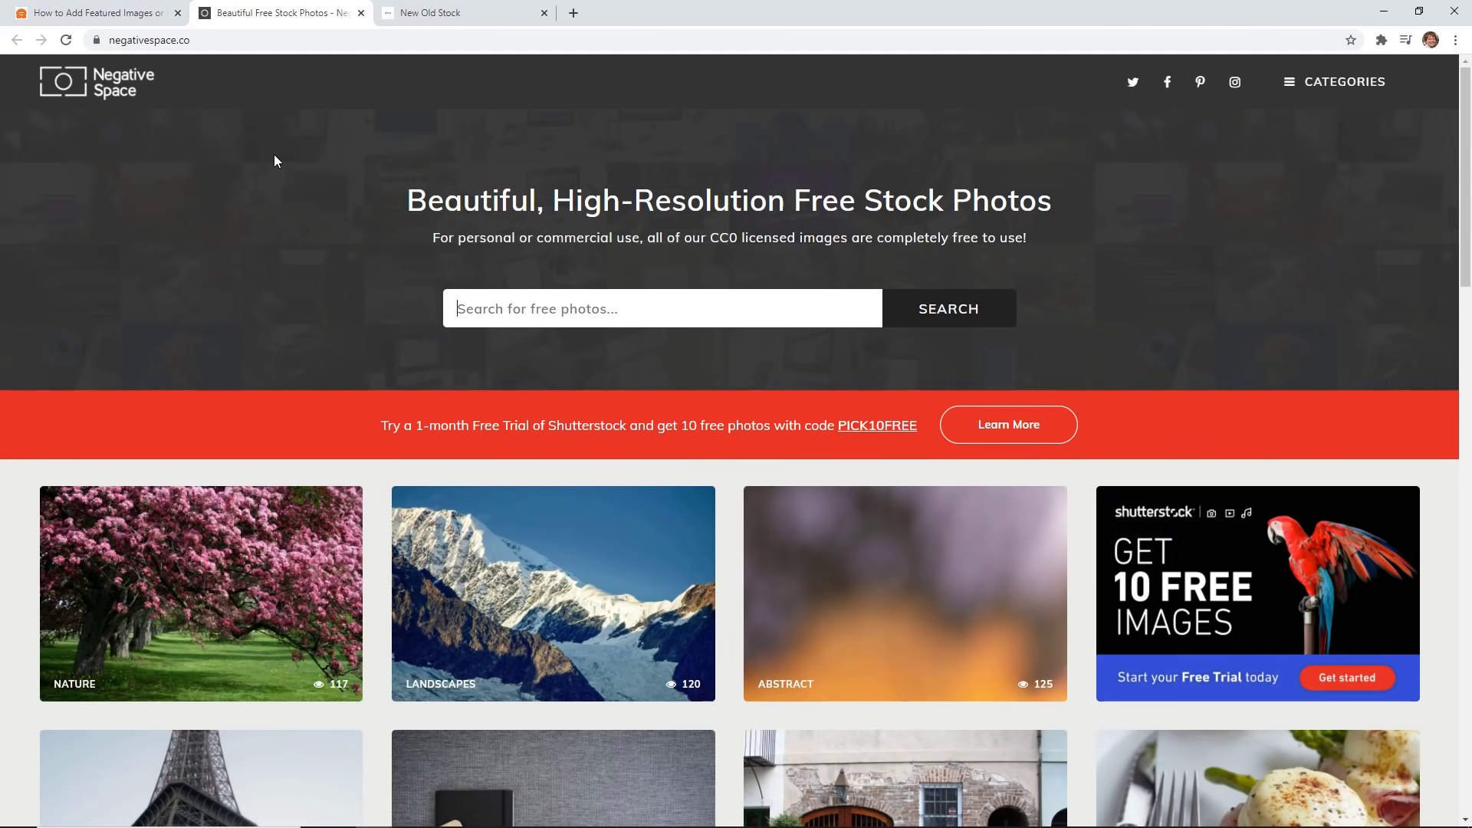
Bring up the New Old Stock tab and browse vintage photos like Elizabeth St and Ploughing Match.
key(ctrl+Tab)
scroll(348, 148, down, 9)
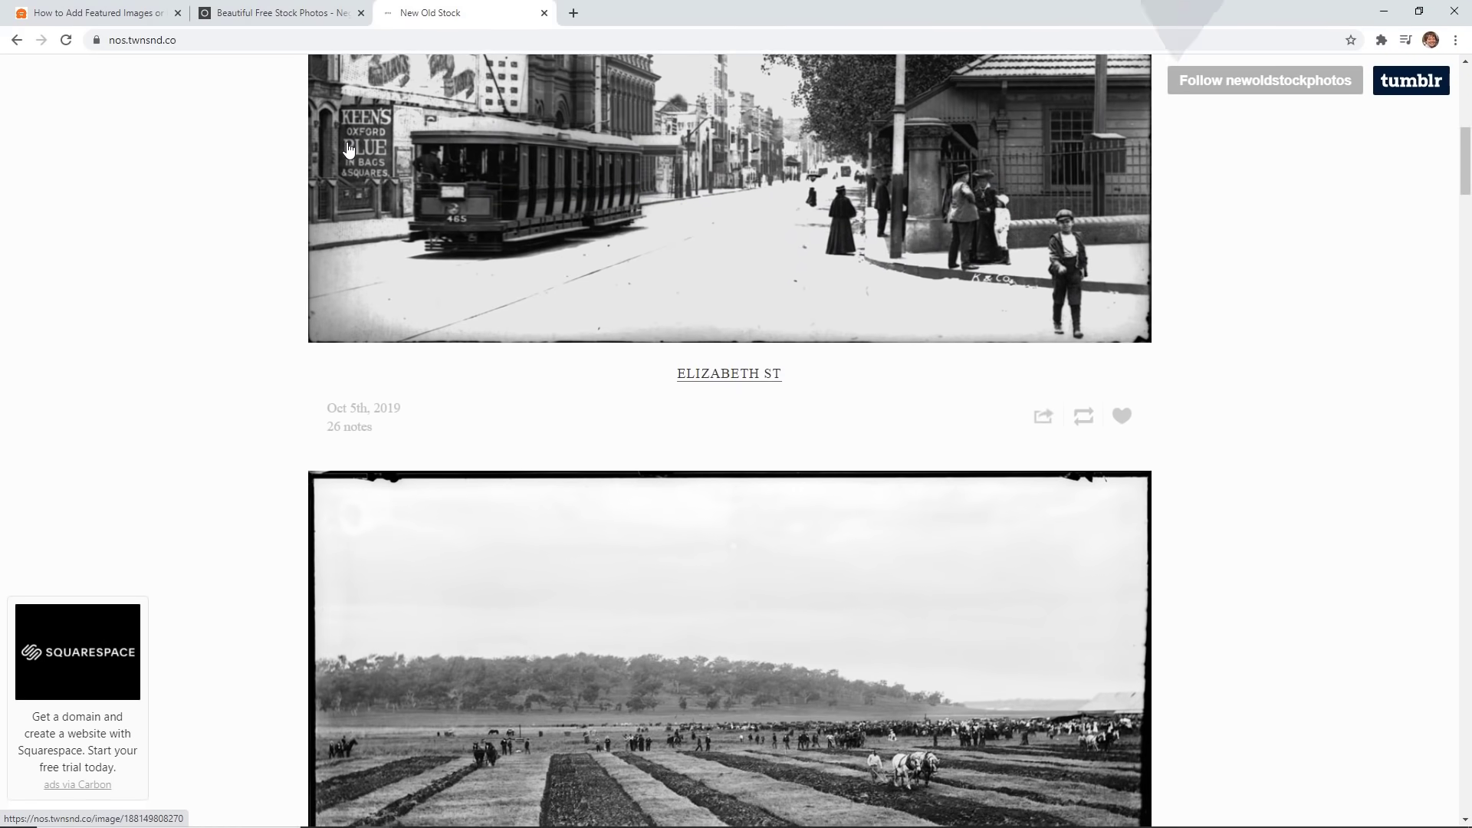
scroll(345, 151, down, 7)
scroll(342, 149, down, 6)
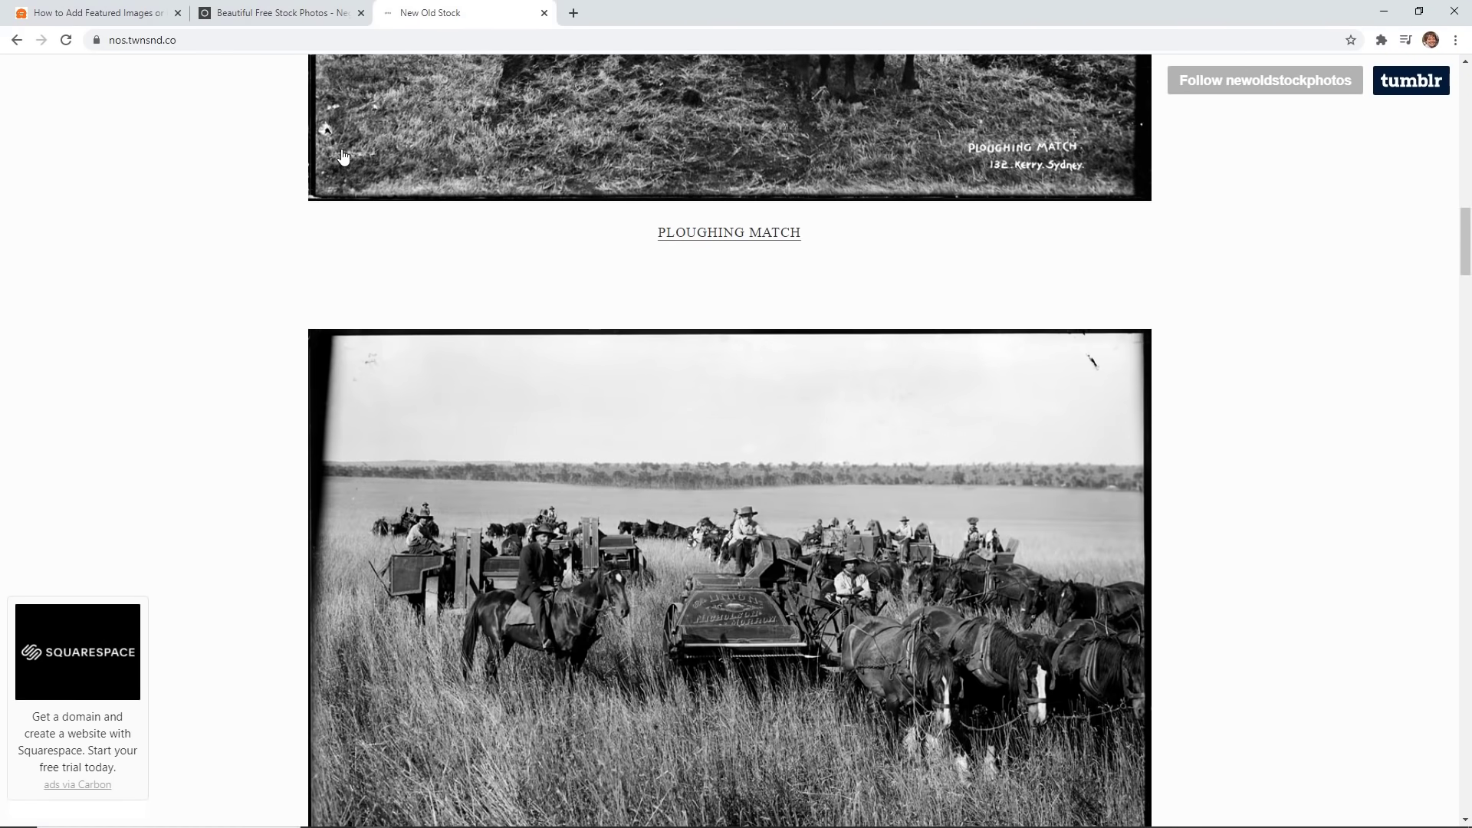
scroll(281, 144, up, 8)
scroll(280, 145, up, 6)
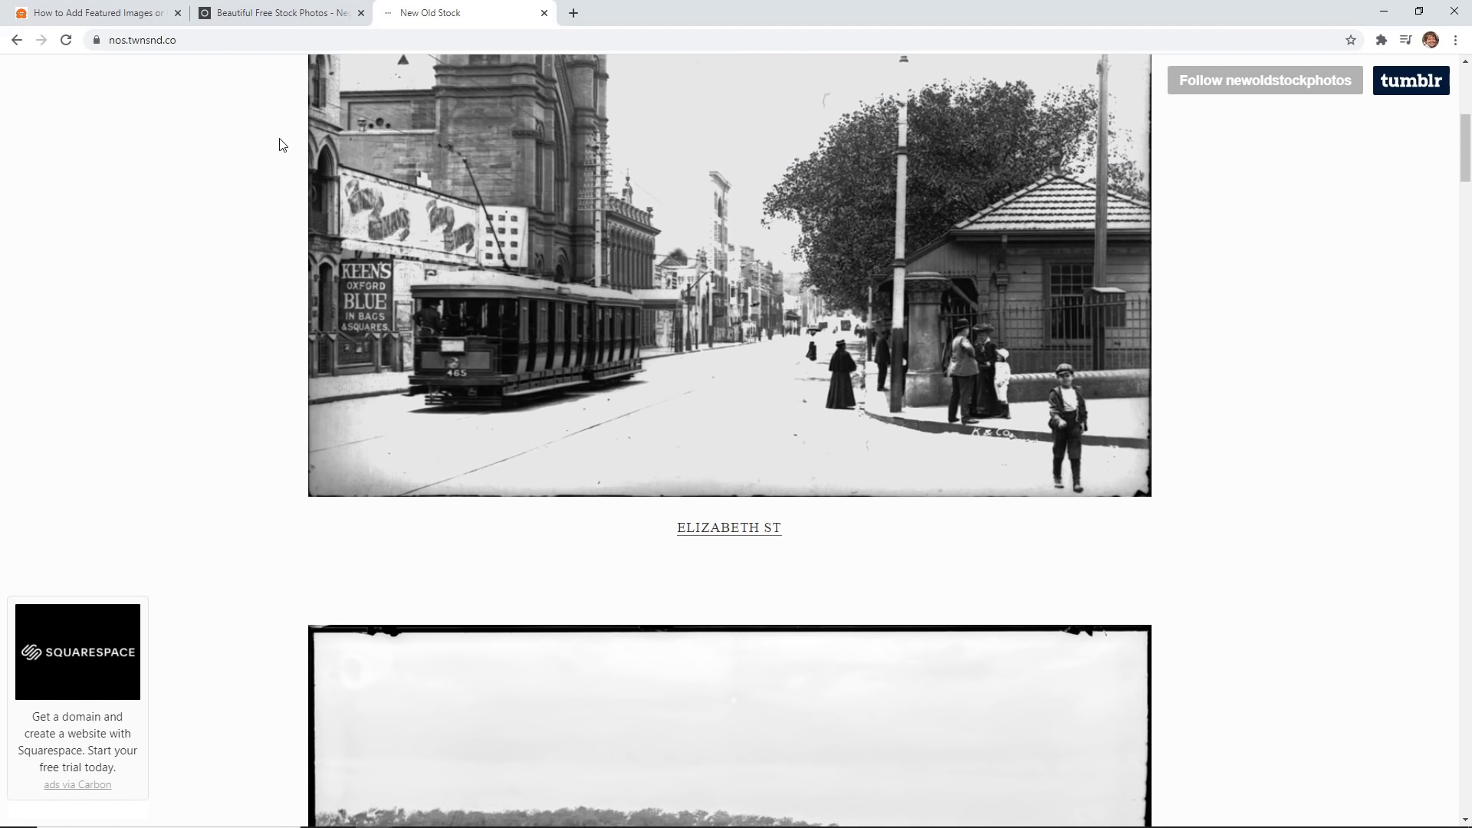